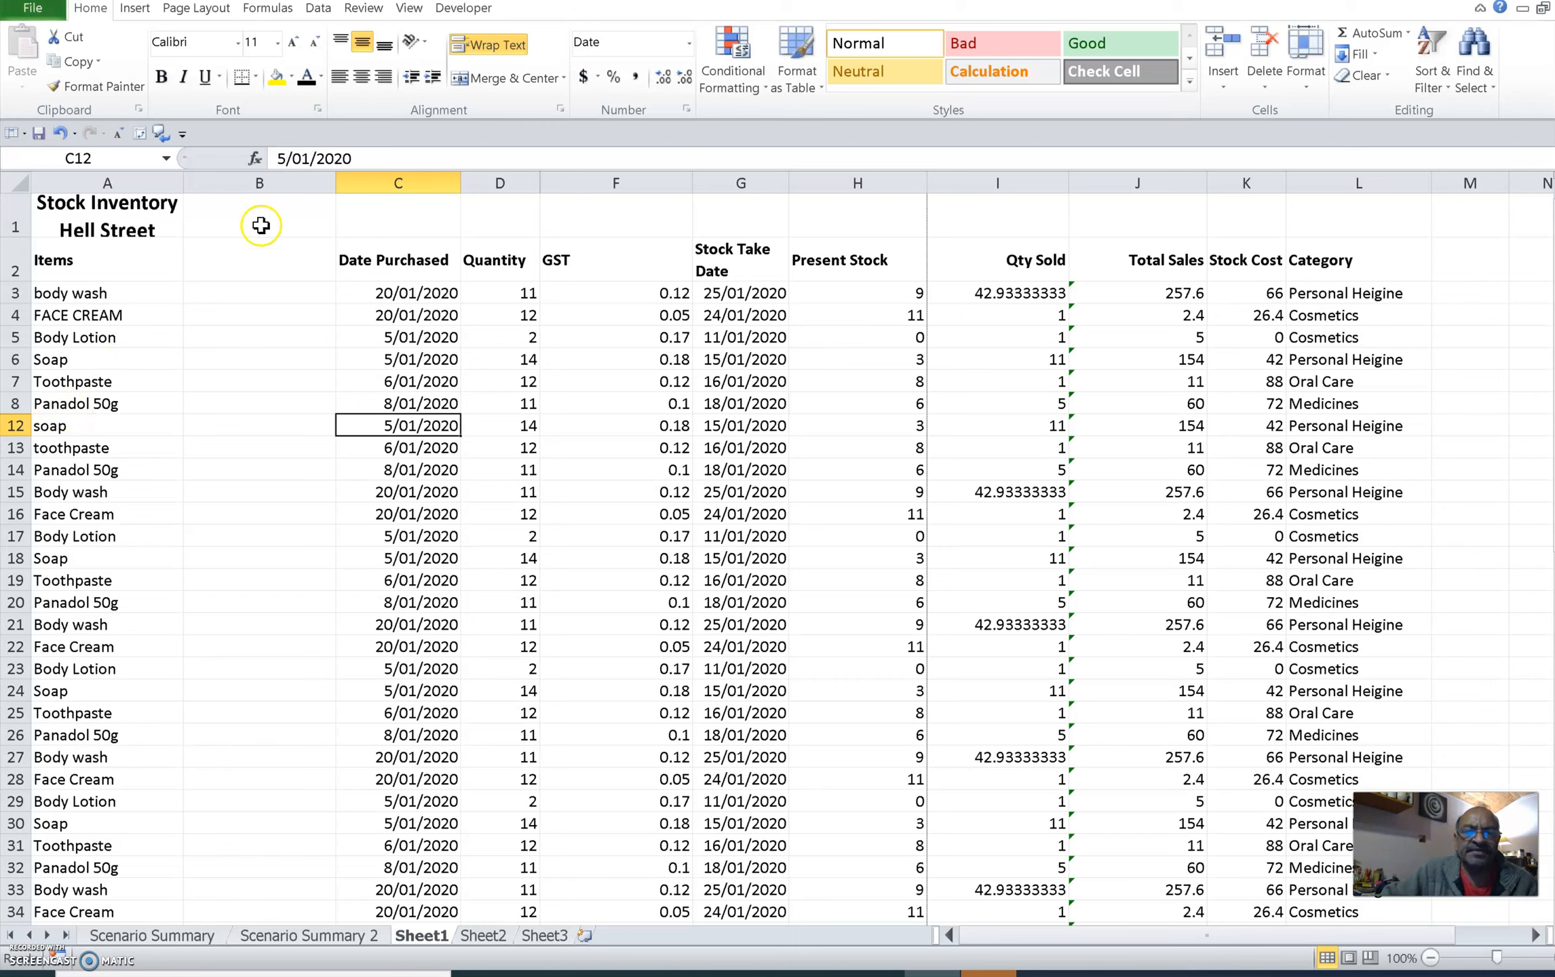
- Delete the empty column B between the Items and Date Purchased columns
right_click(363, 184)
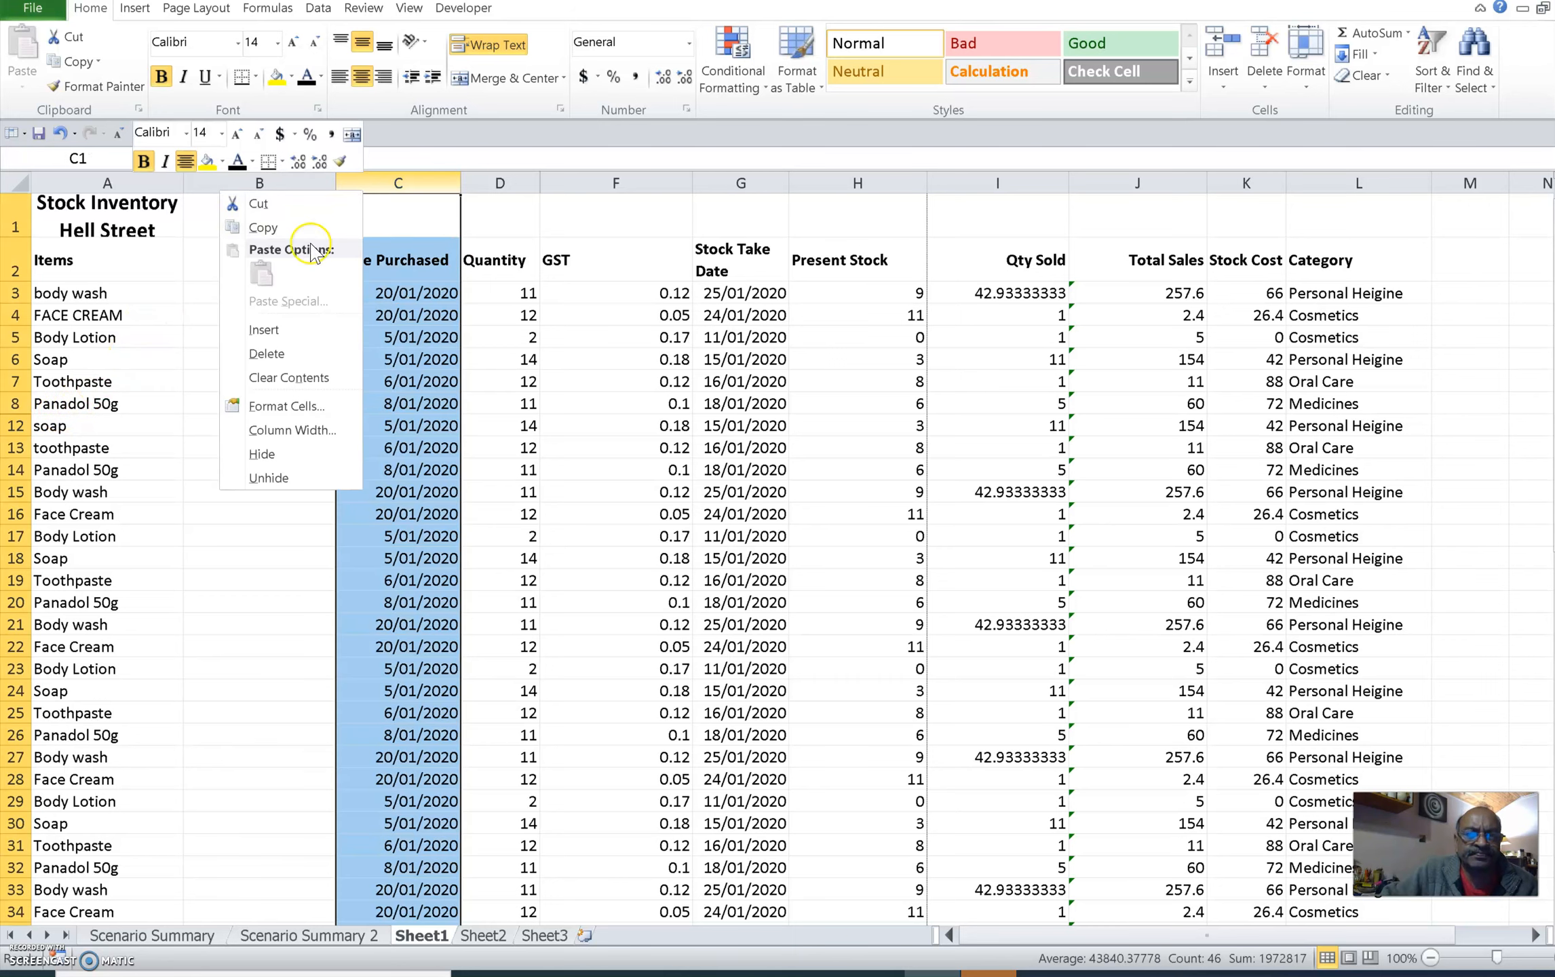
click(411, 177)
click(285, 184)
right_click(285, 184)
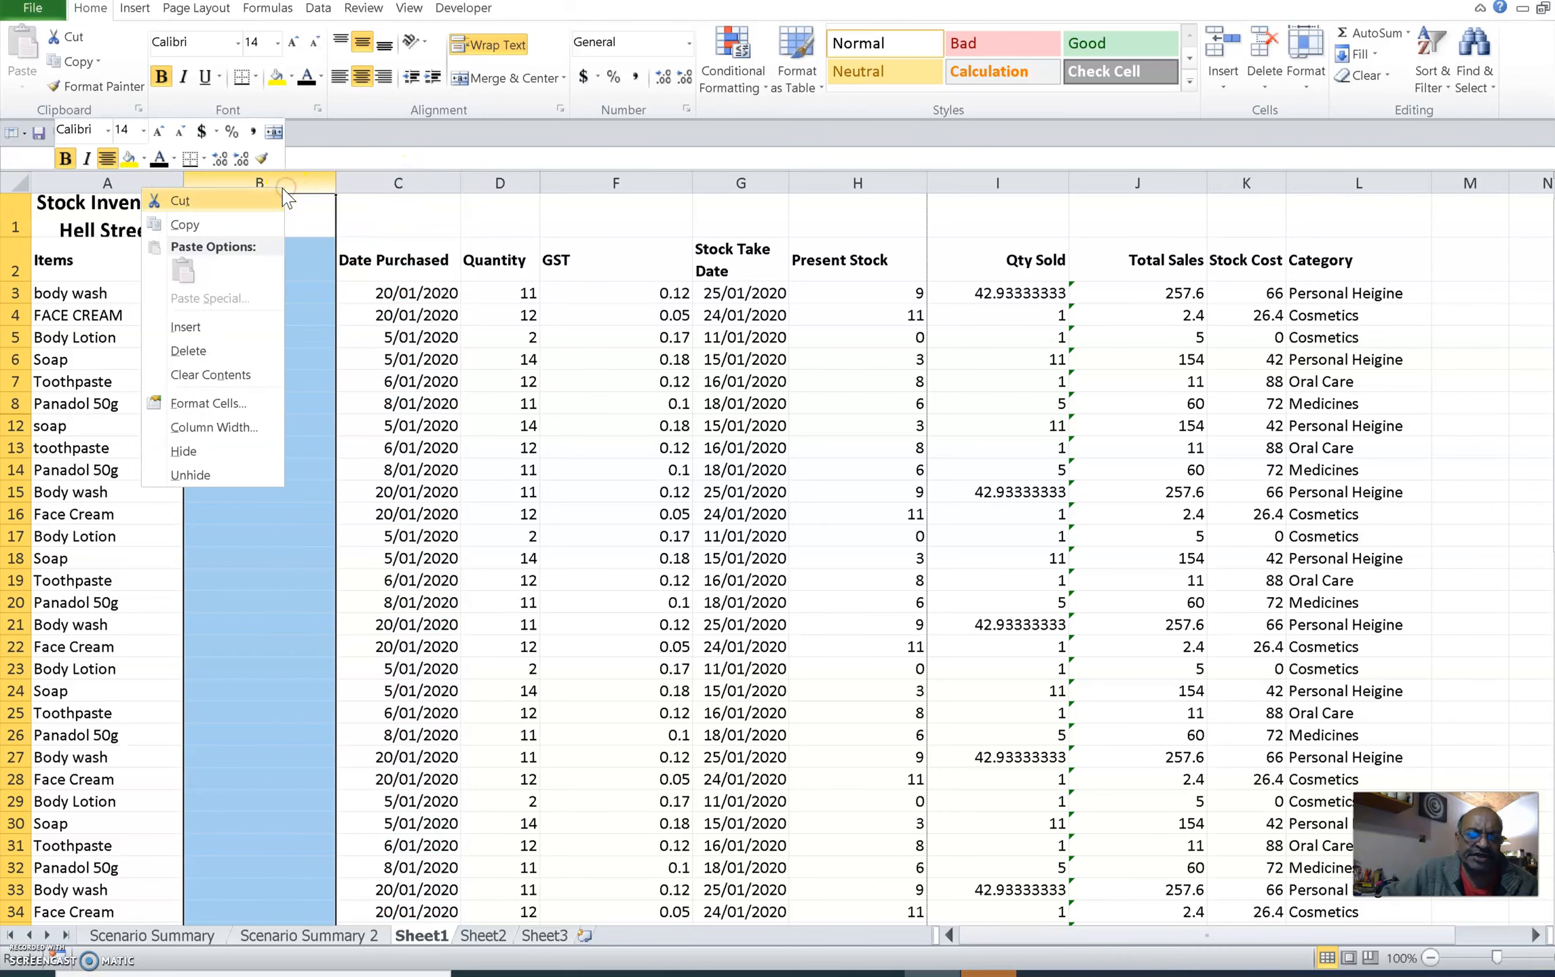
click(223, 351)
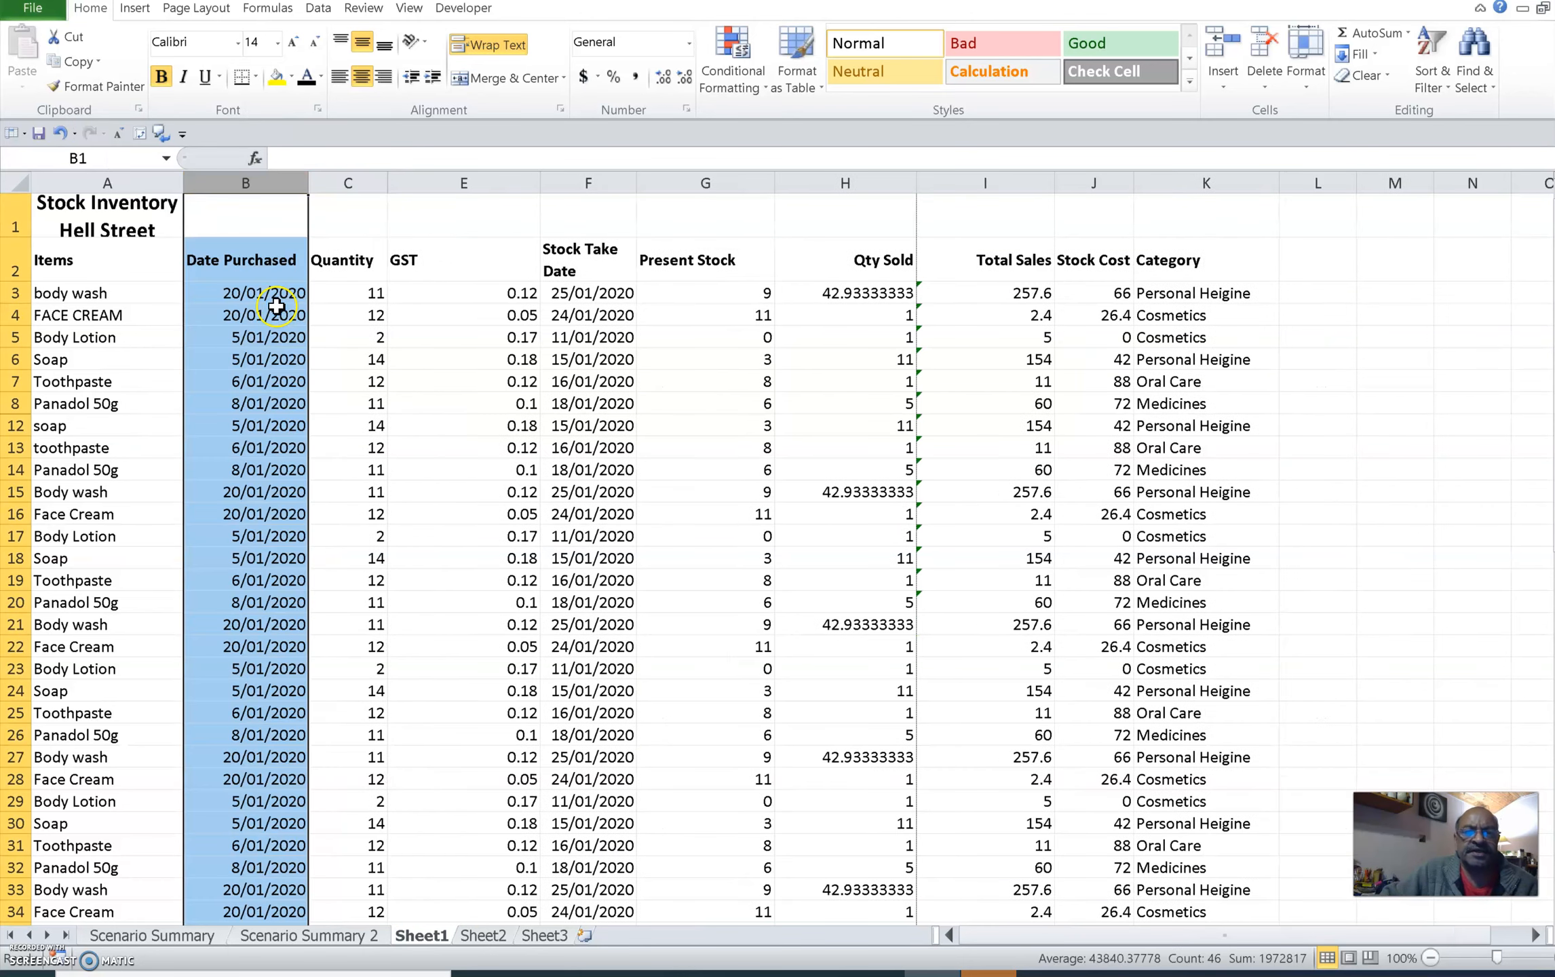
click(449, 246)
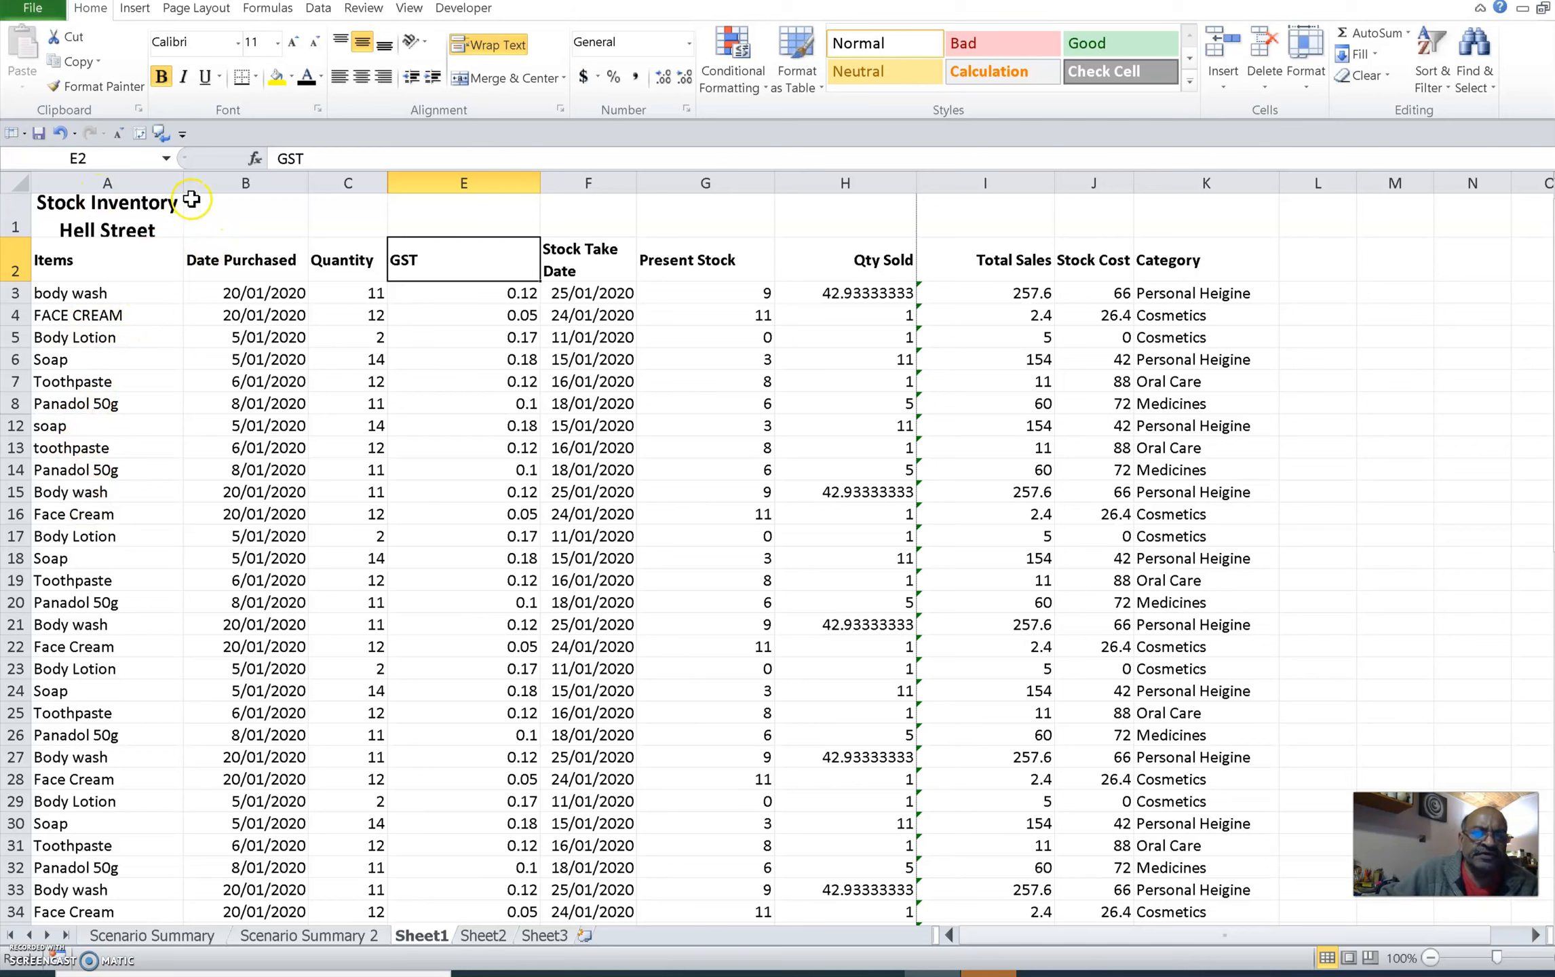
- Insert a blank helper column between the Items and Date Purchased columns
click(249, 183)
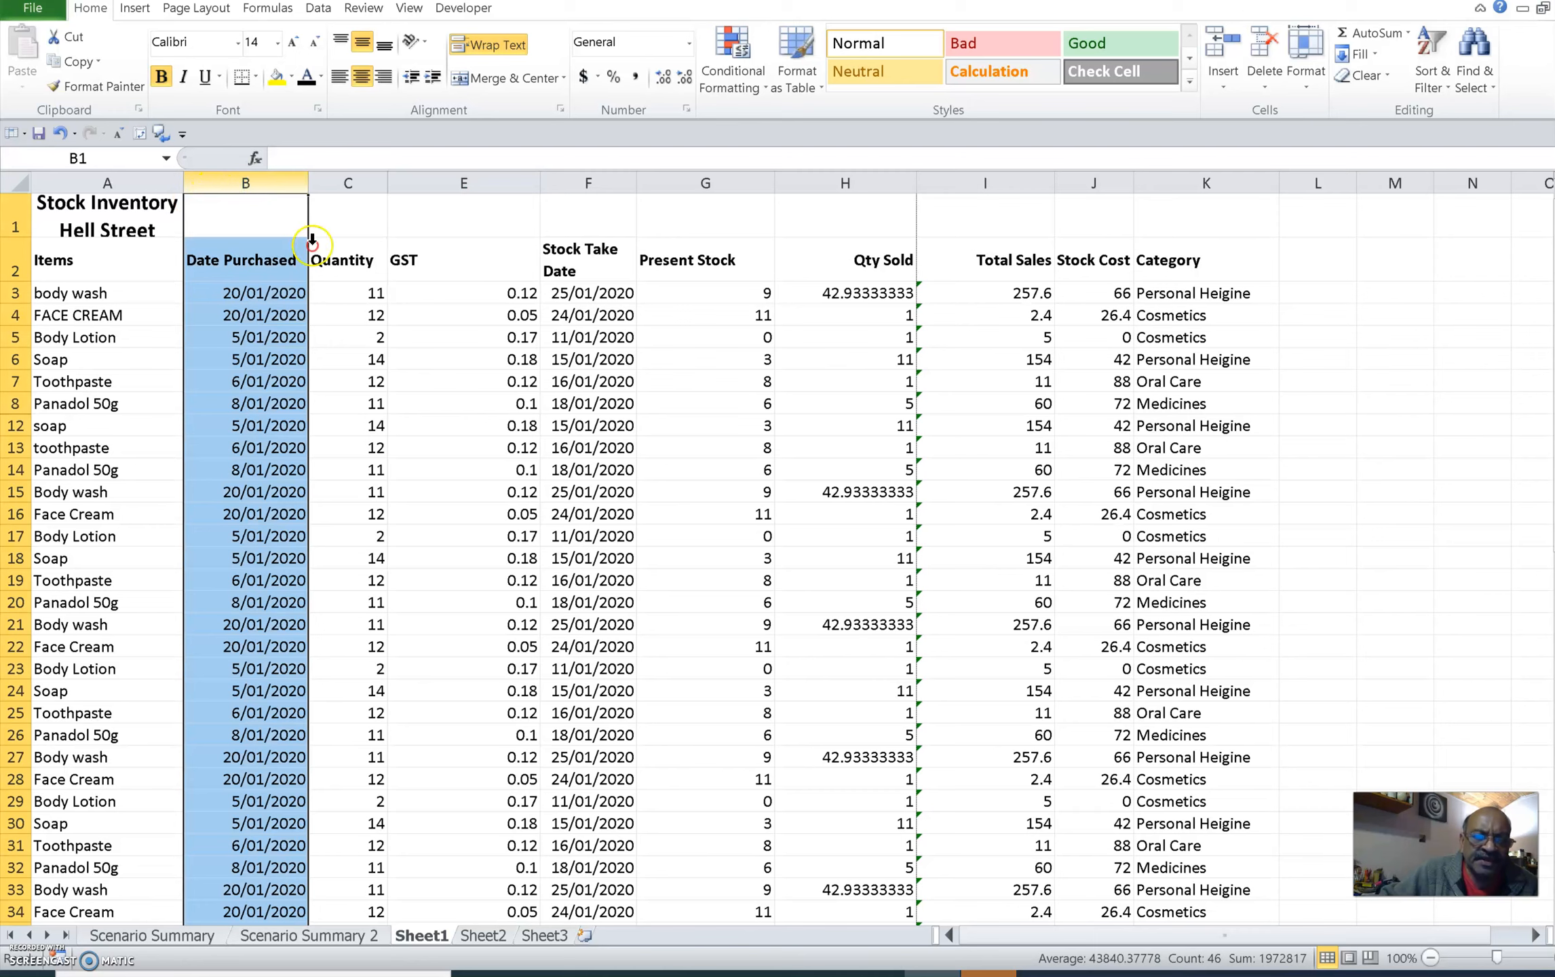
right_click(247, 187)
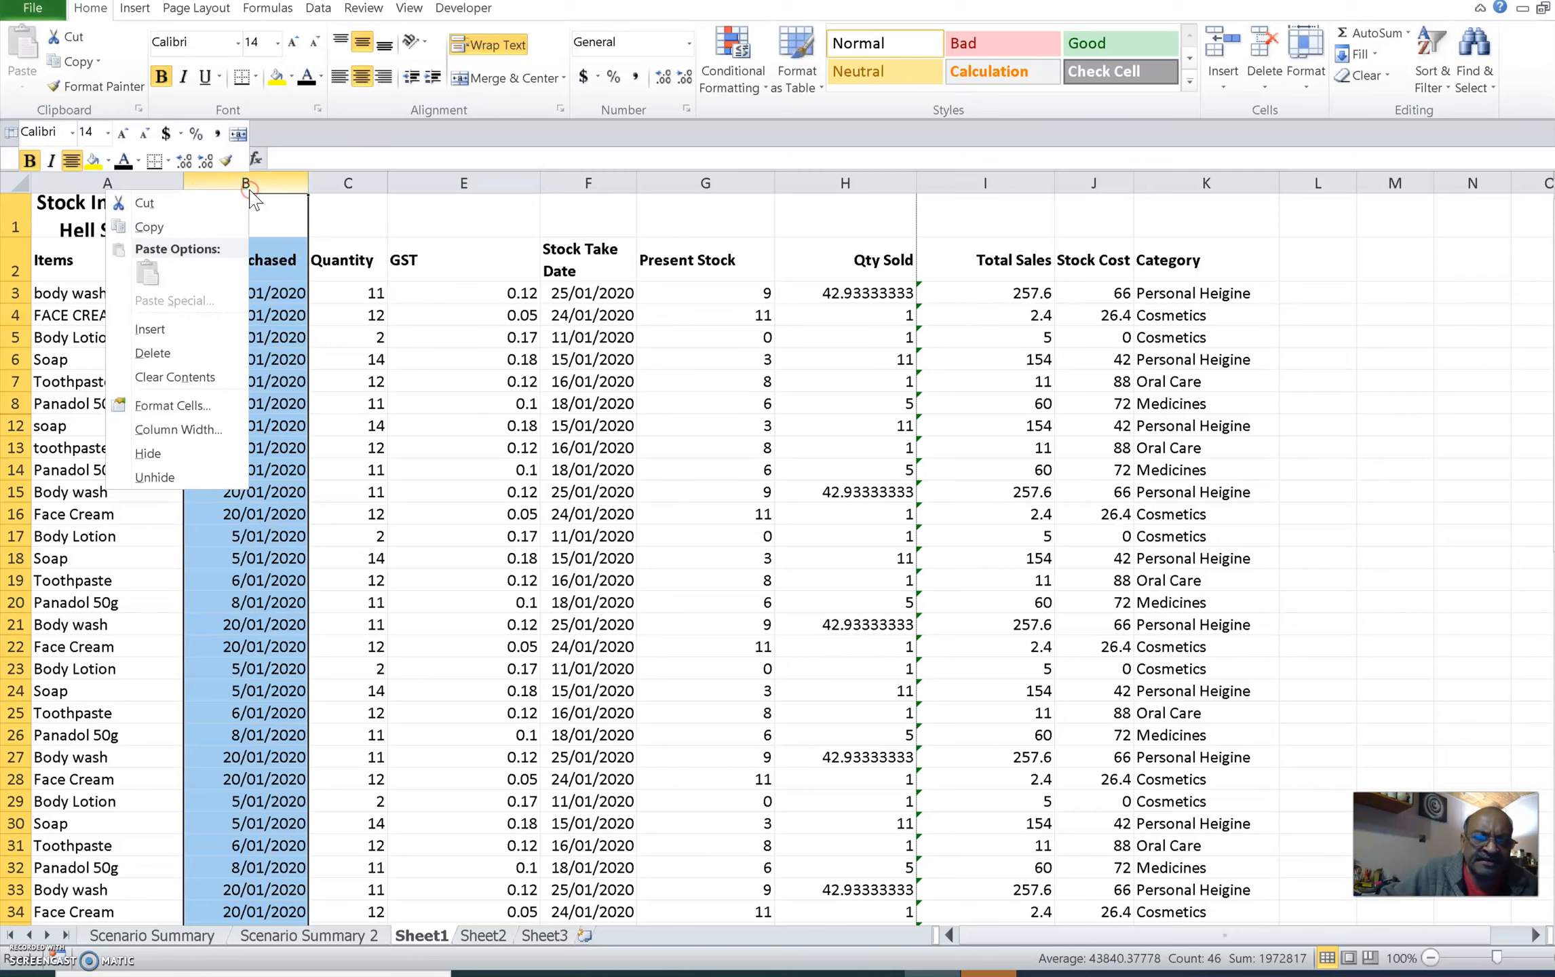
click(174, 330)
- Enter the formula =PROPER(A3) in cell B3 to capitalise the first item's words
click(238, 300)
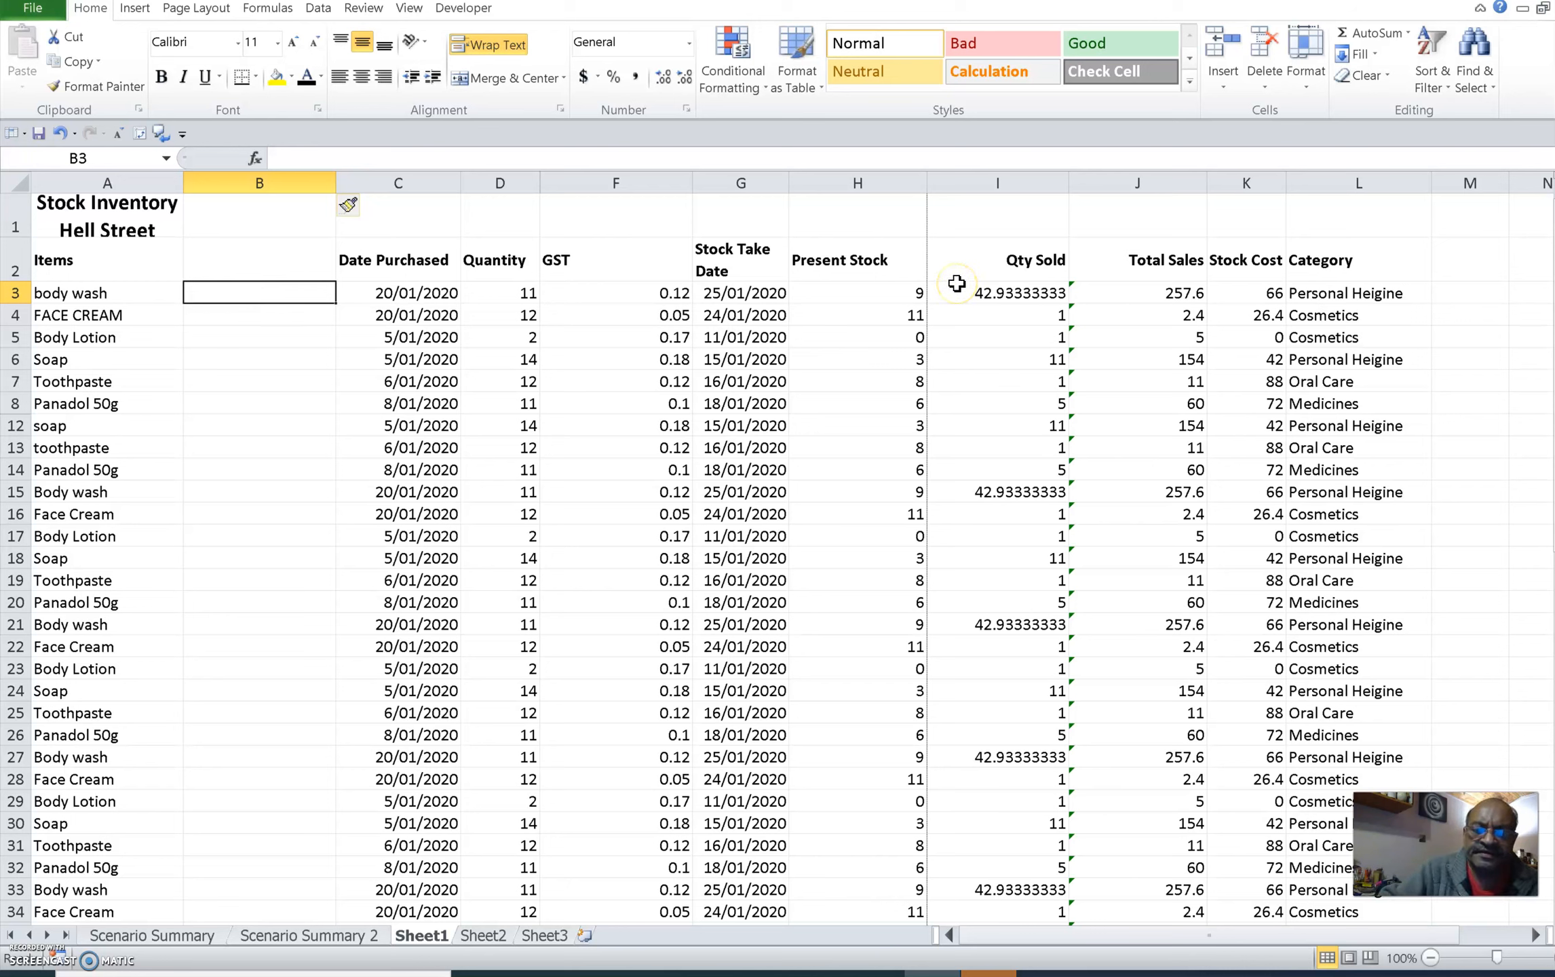
text(=)
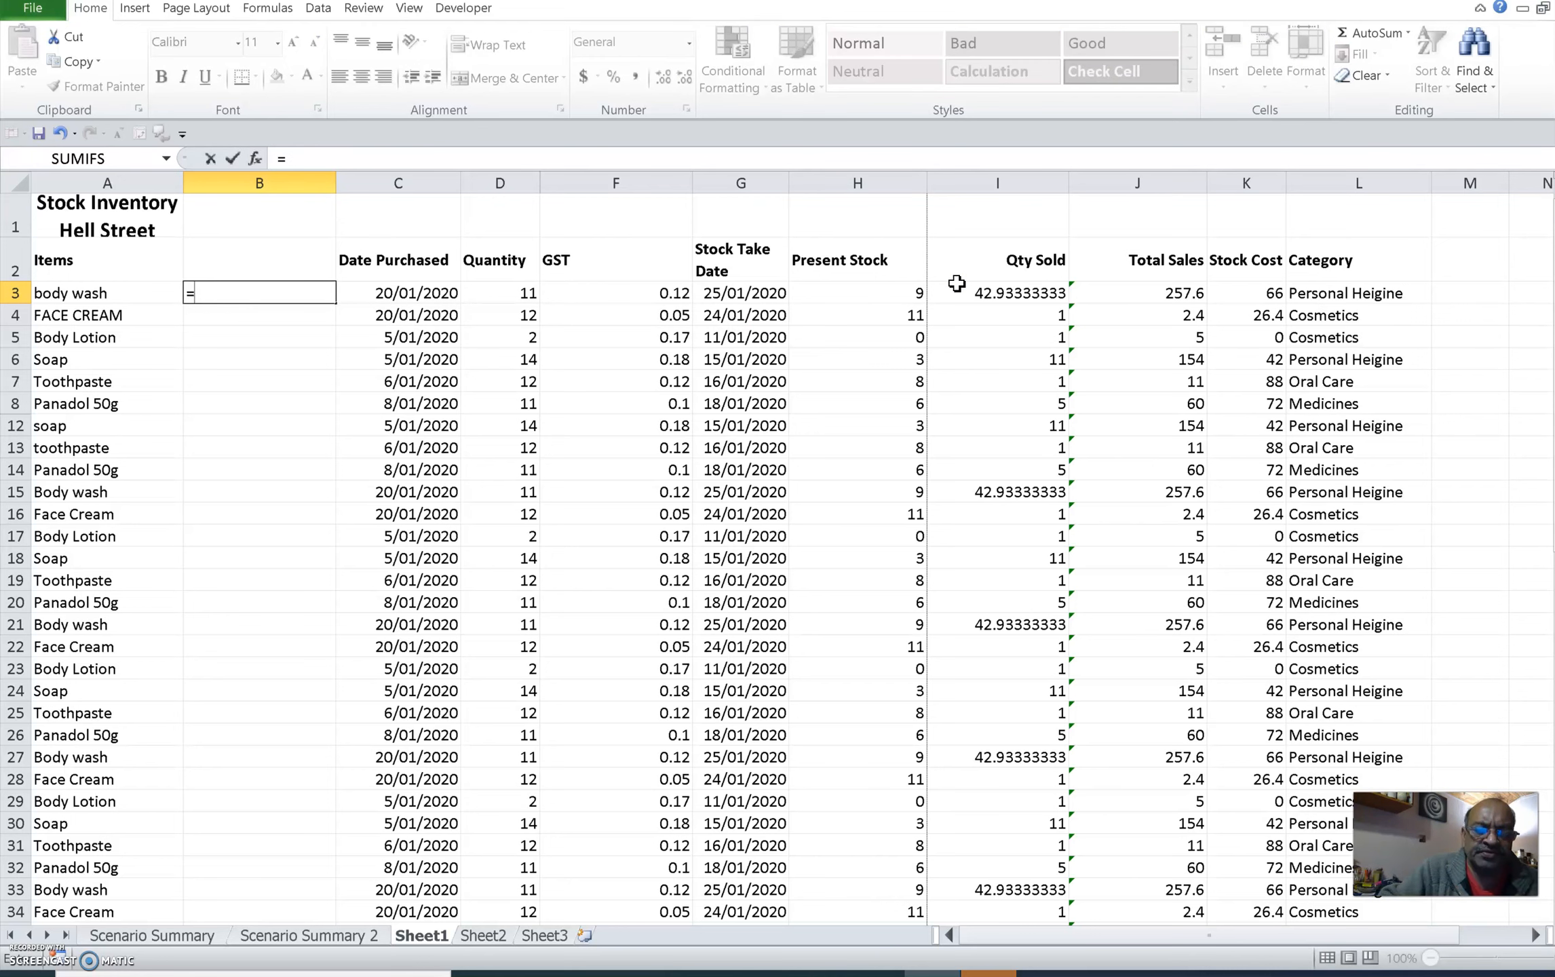
text(Proper()
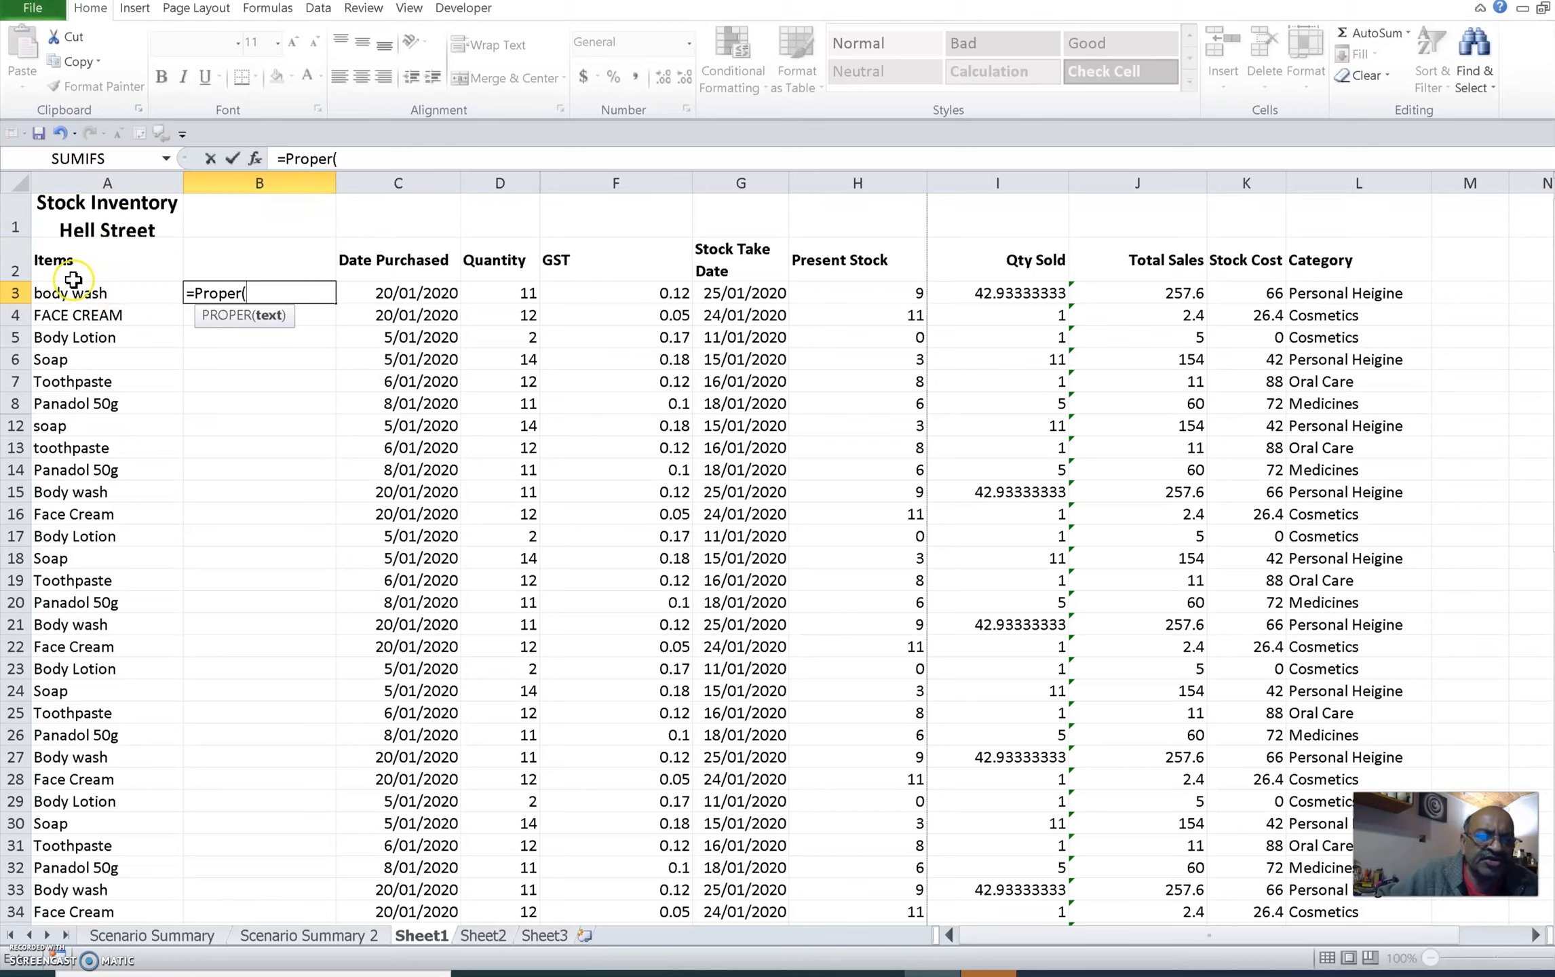
text(A3)
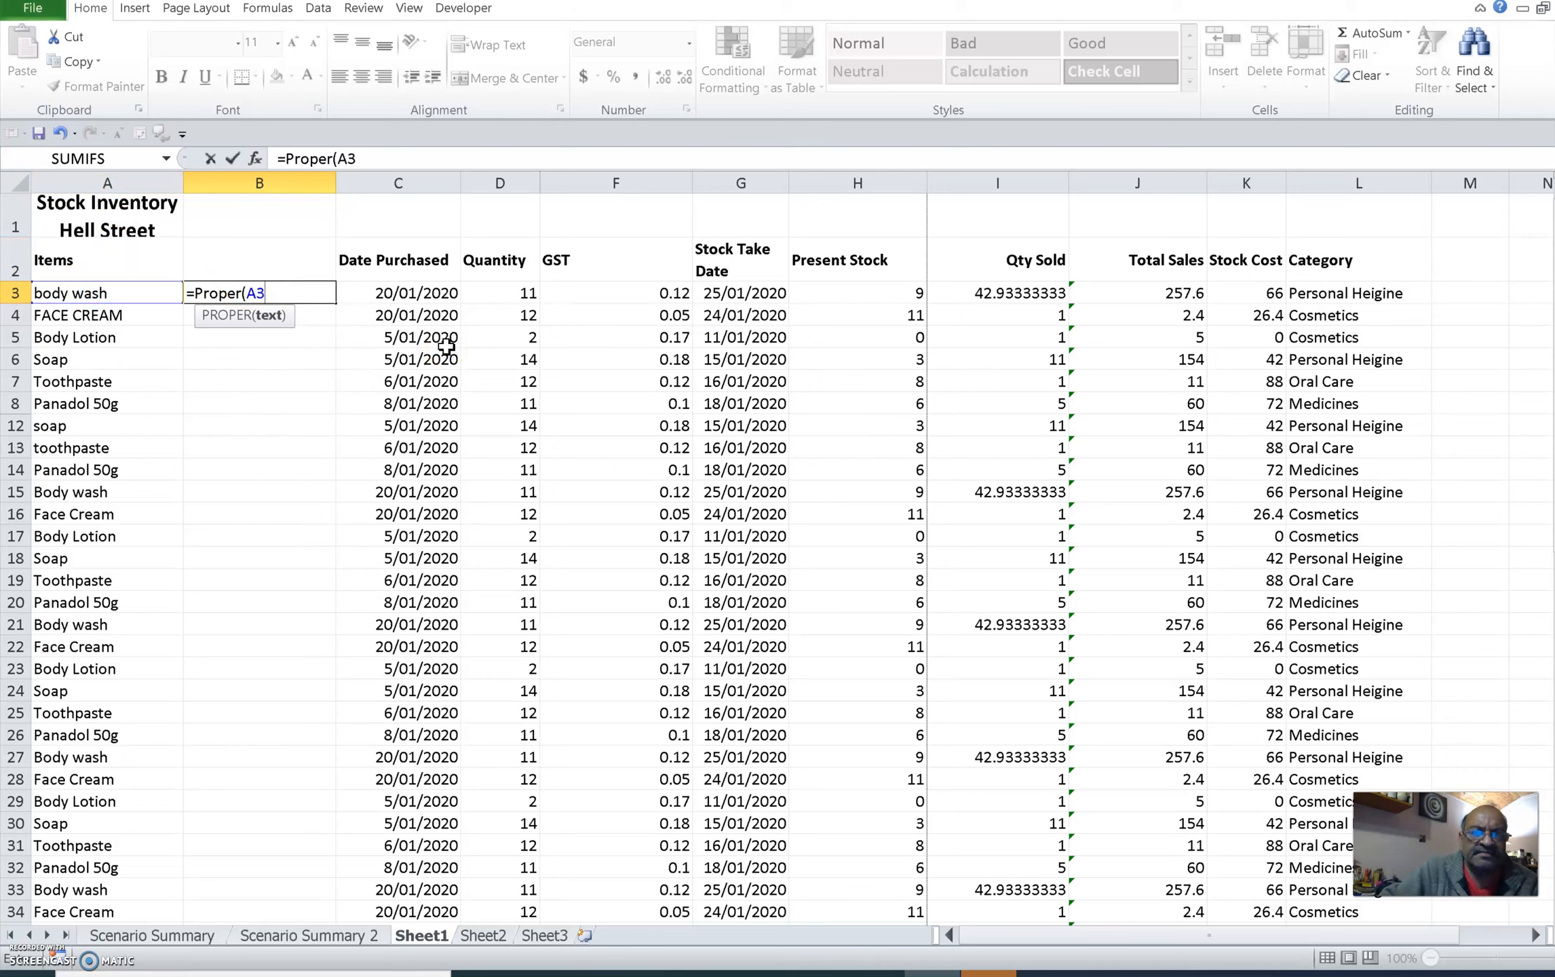
key(Return)
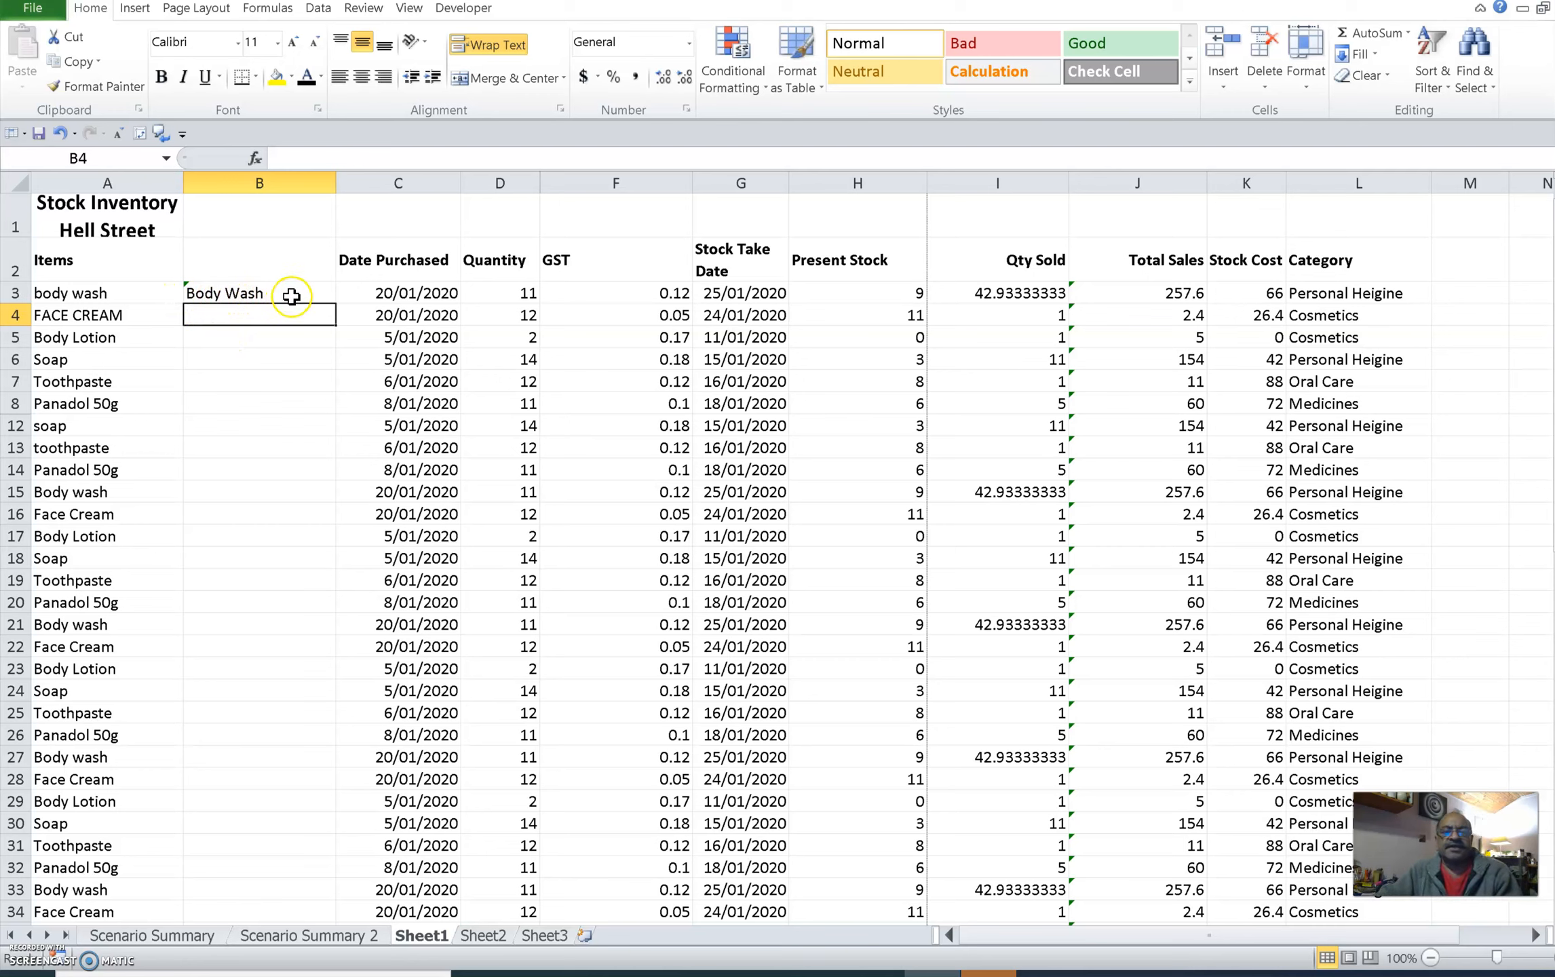
- Fill the PROPER formula from B3 down to B50 and check the converted item names
click(252, 296)
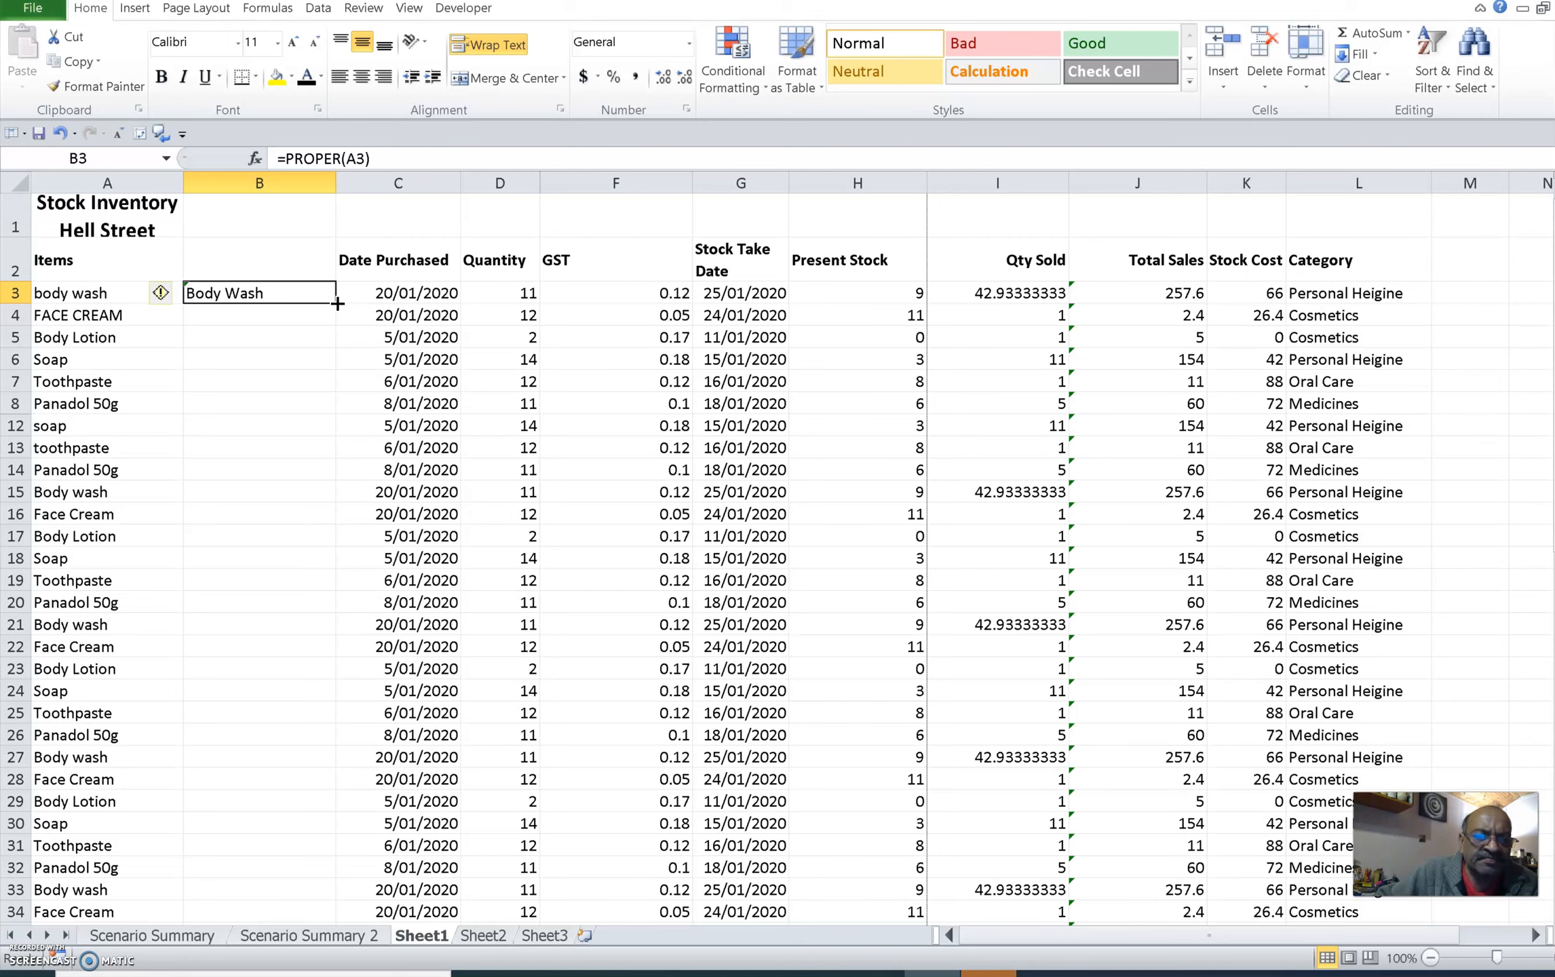
drag(337, 304, 308, 862)
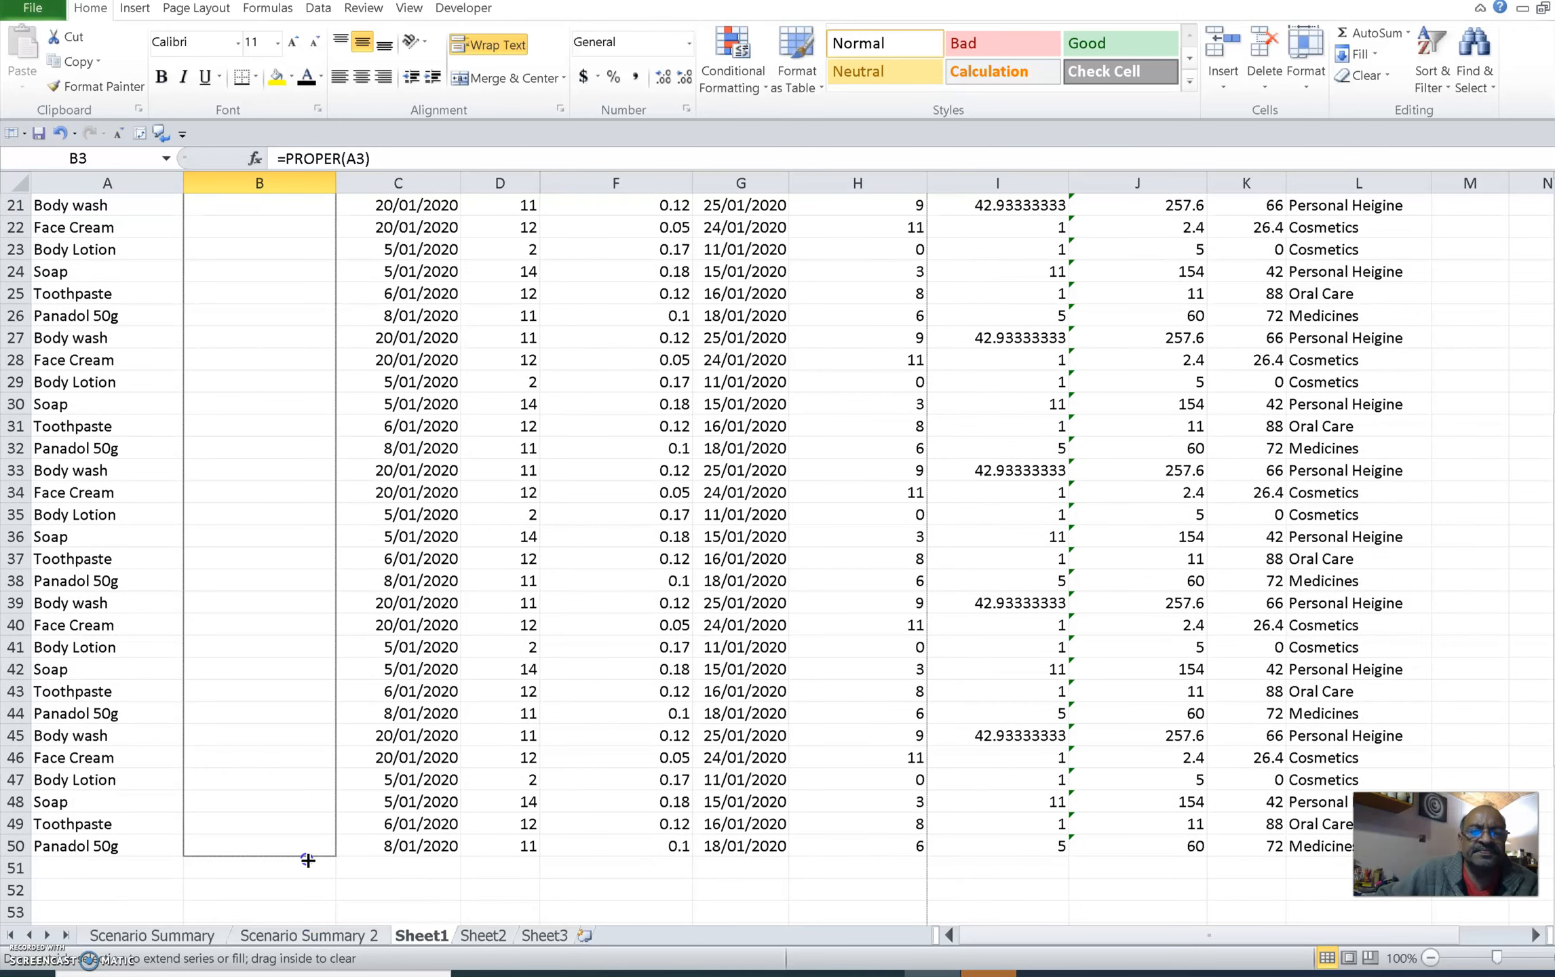
drag(308, 860, 306, 859)
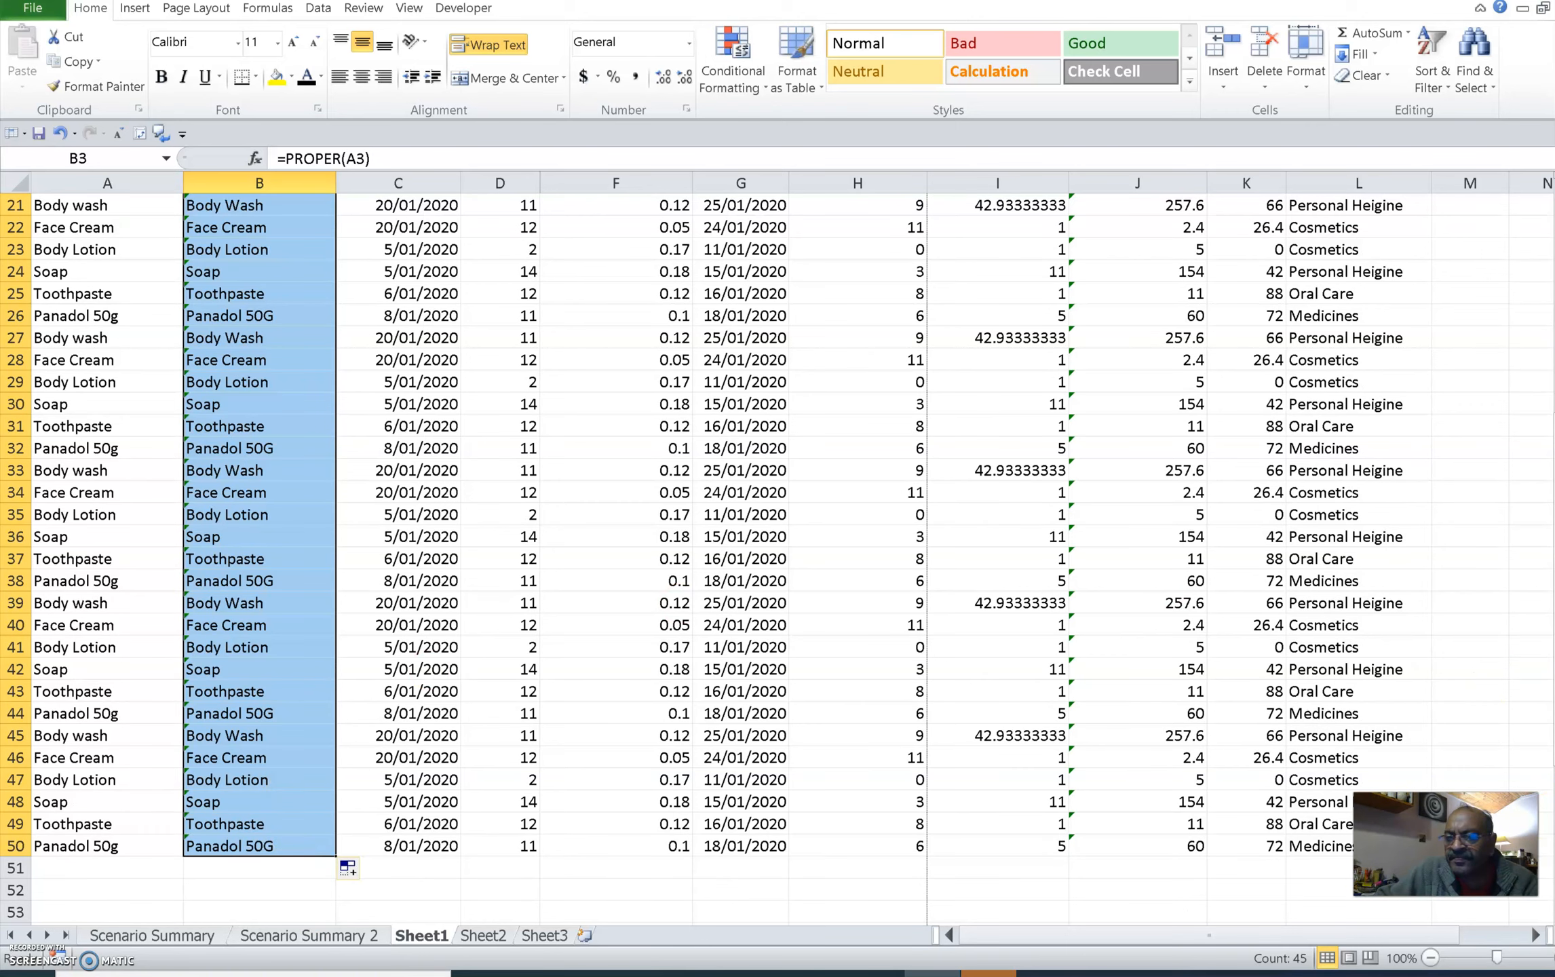
scroll(778, 536, down, 11)
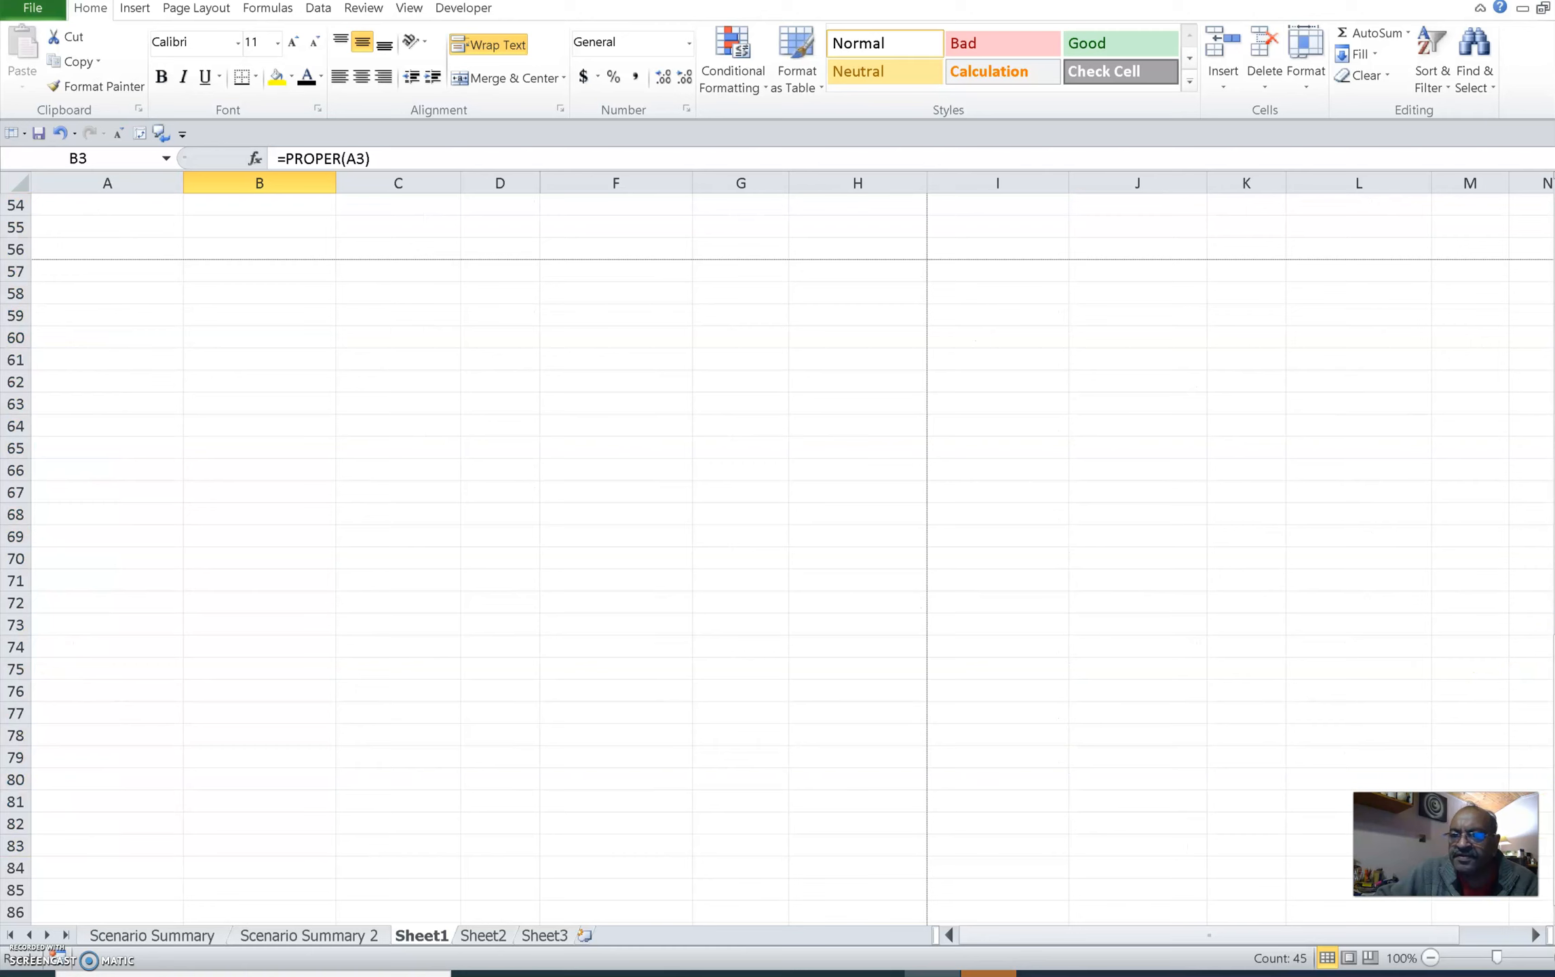
scroll(778, 536, up, 11)
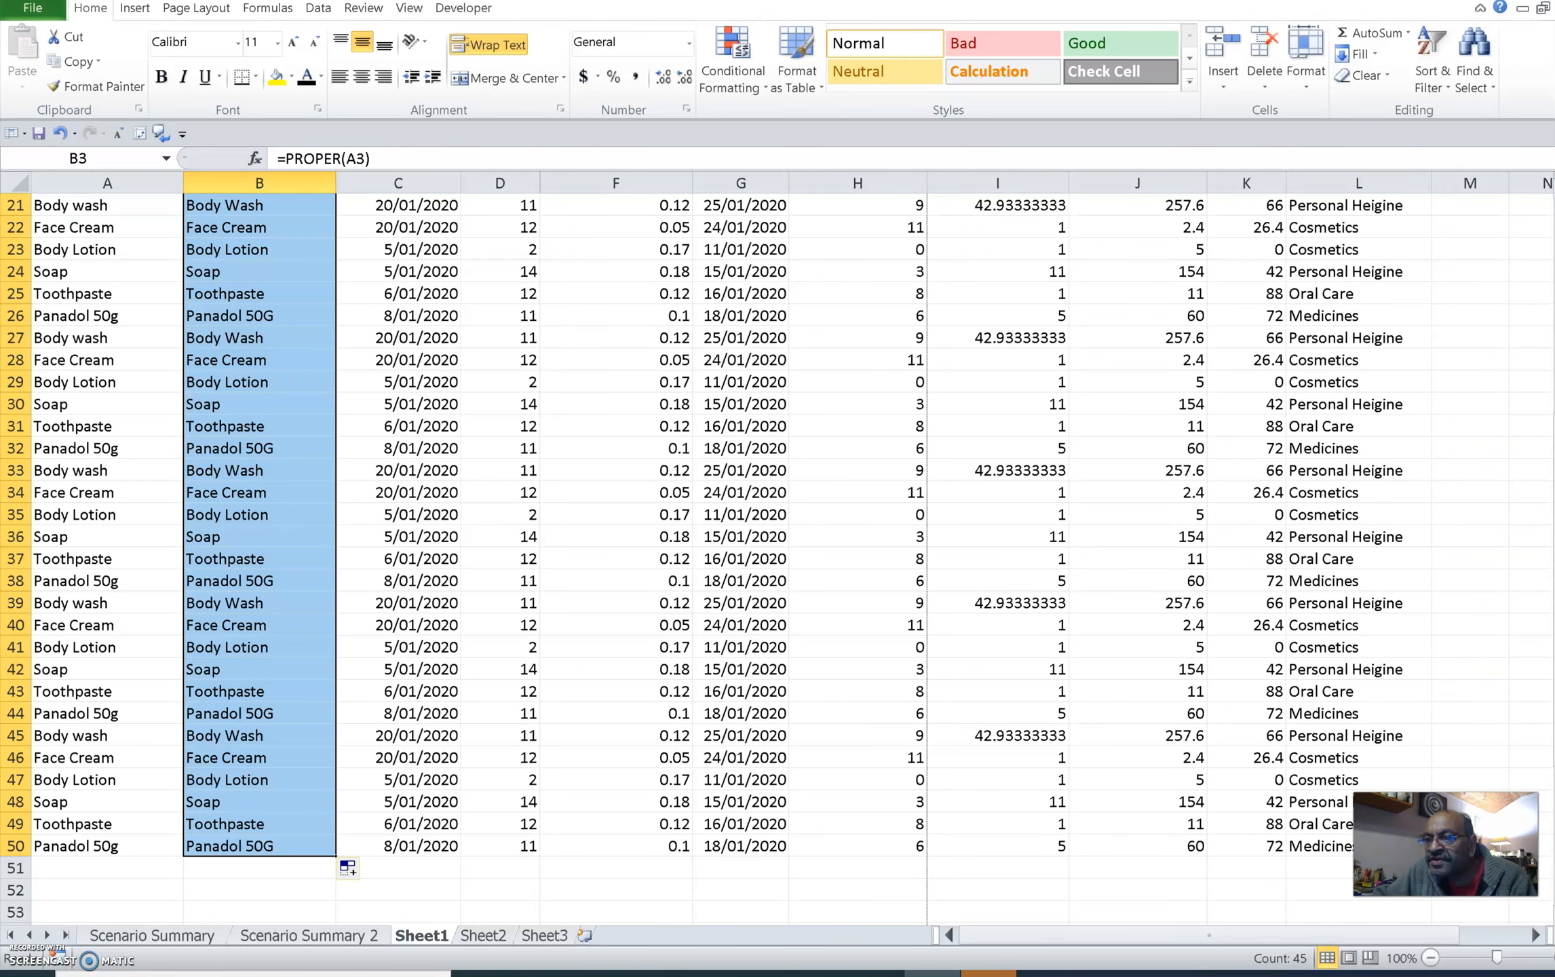
scroll(778, 536, up, 7)
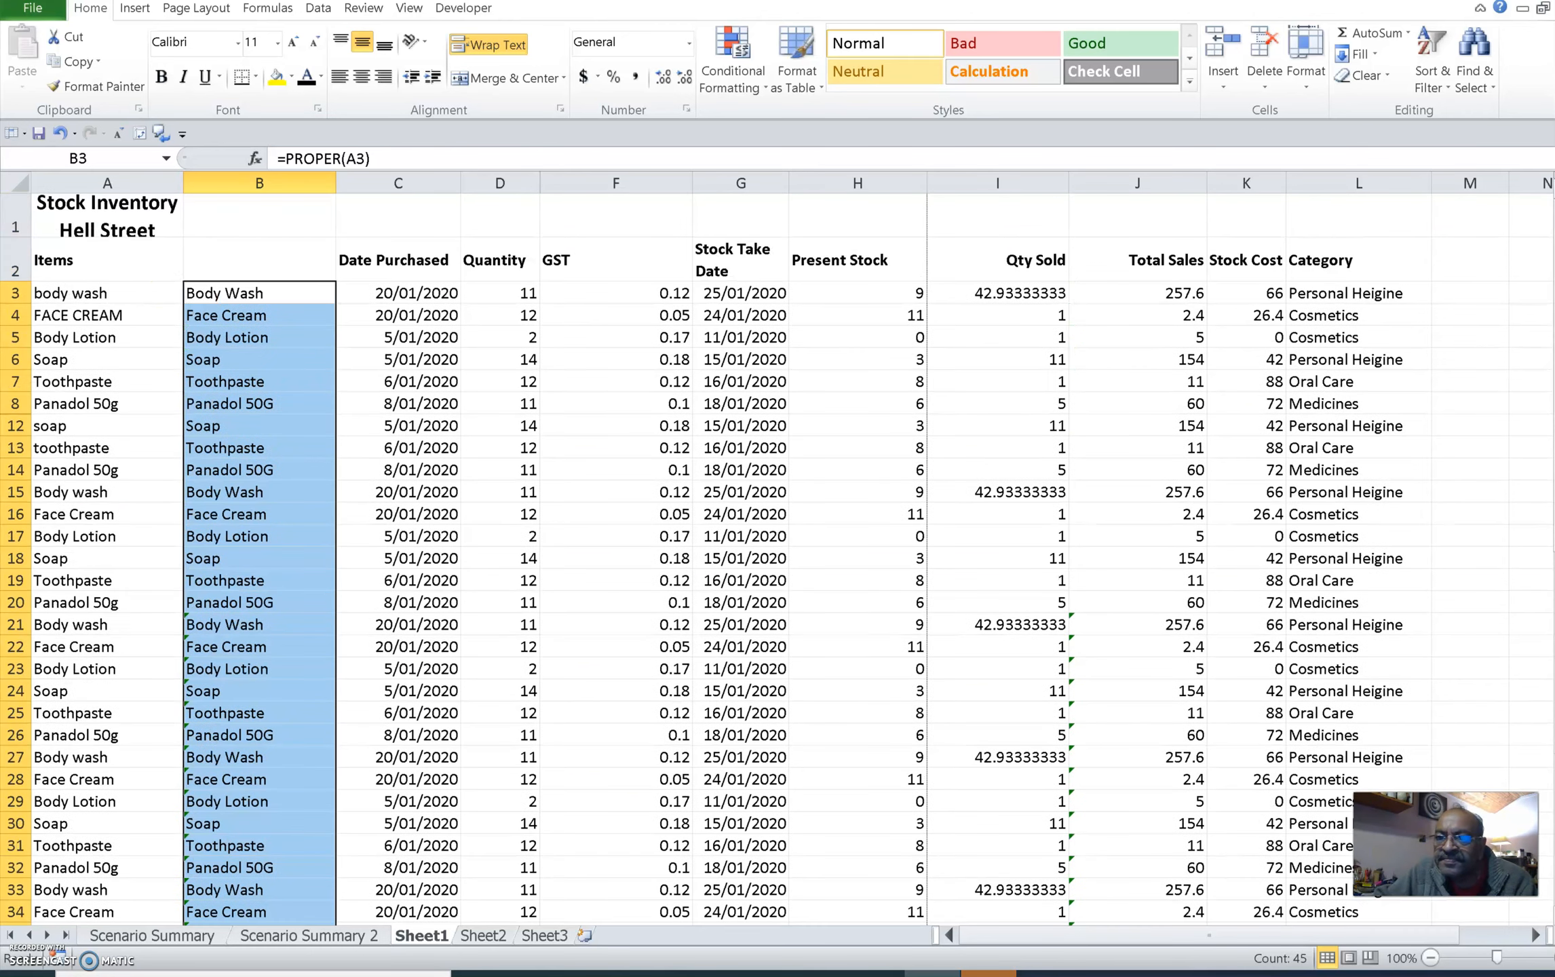
click(264, 403)
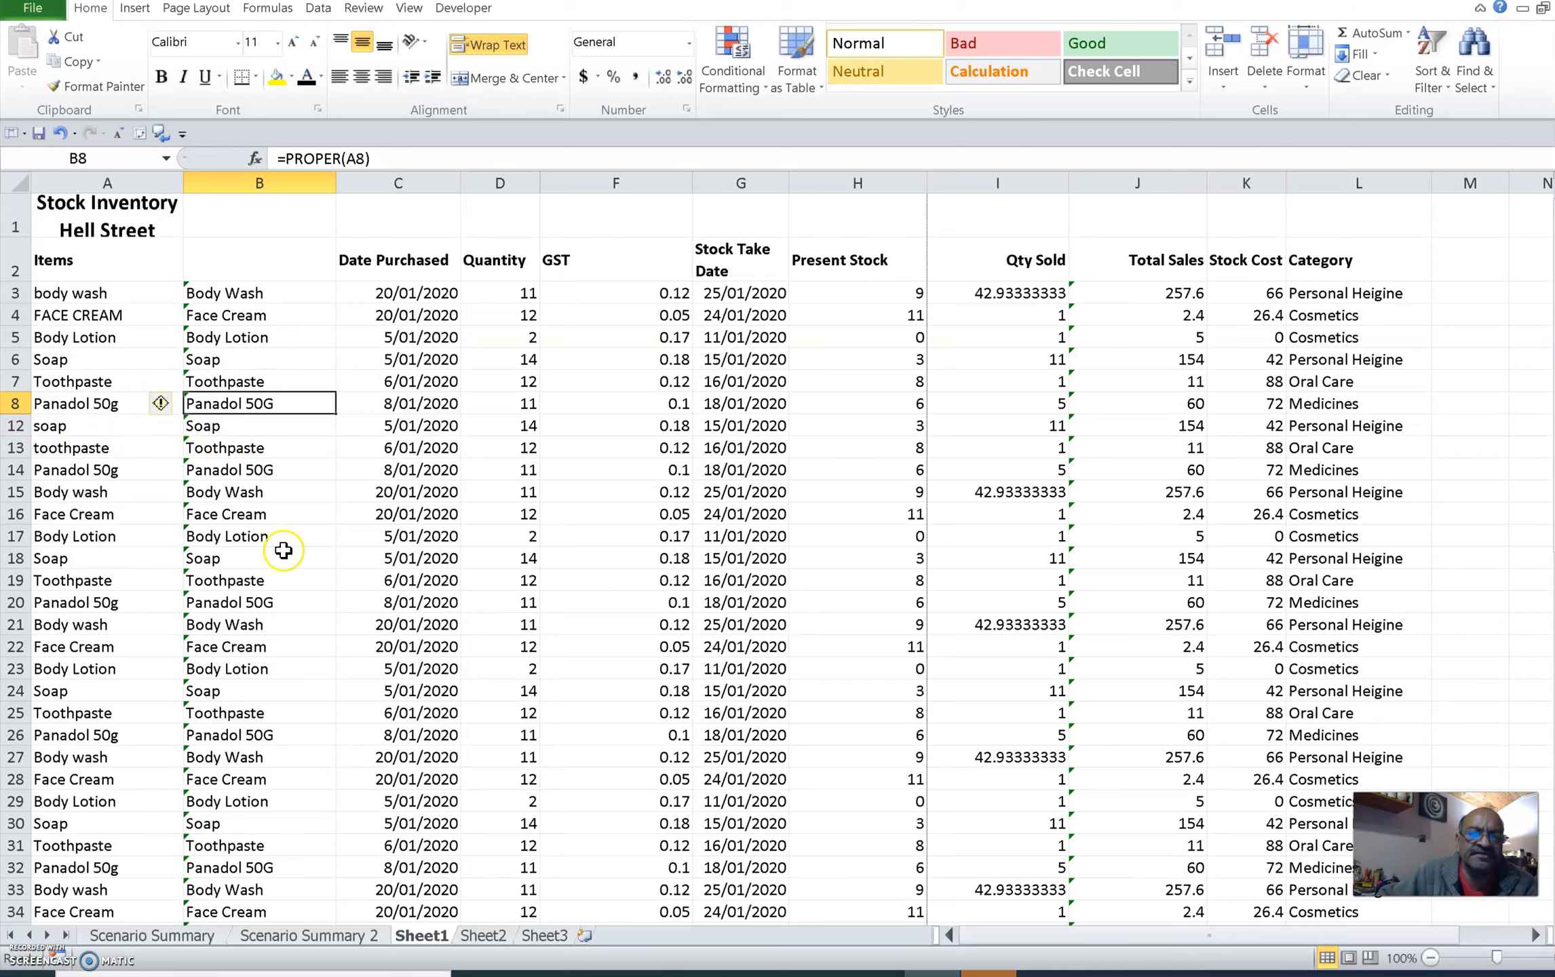
key(Down)
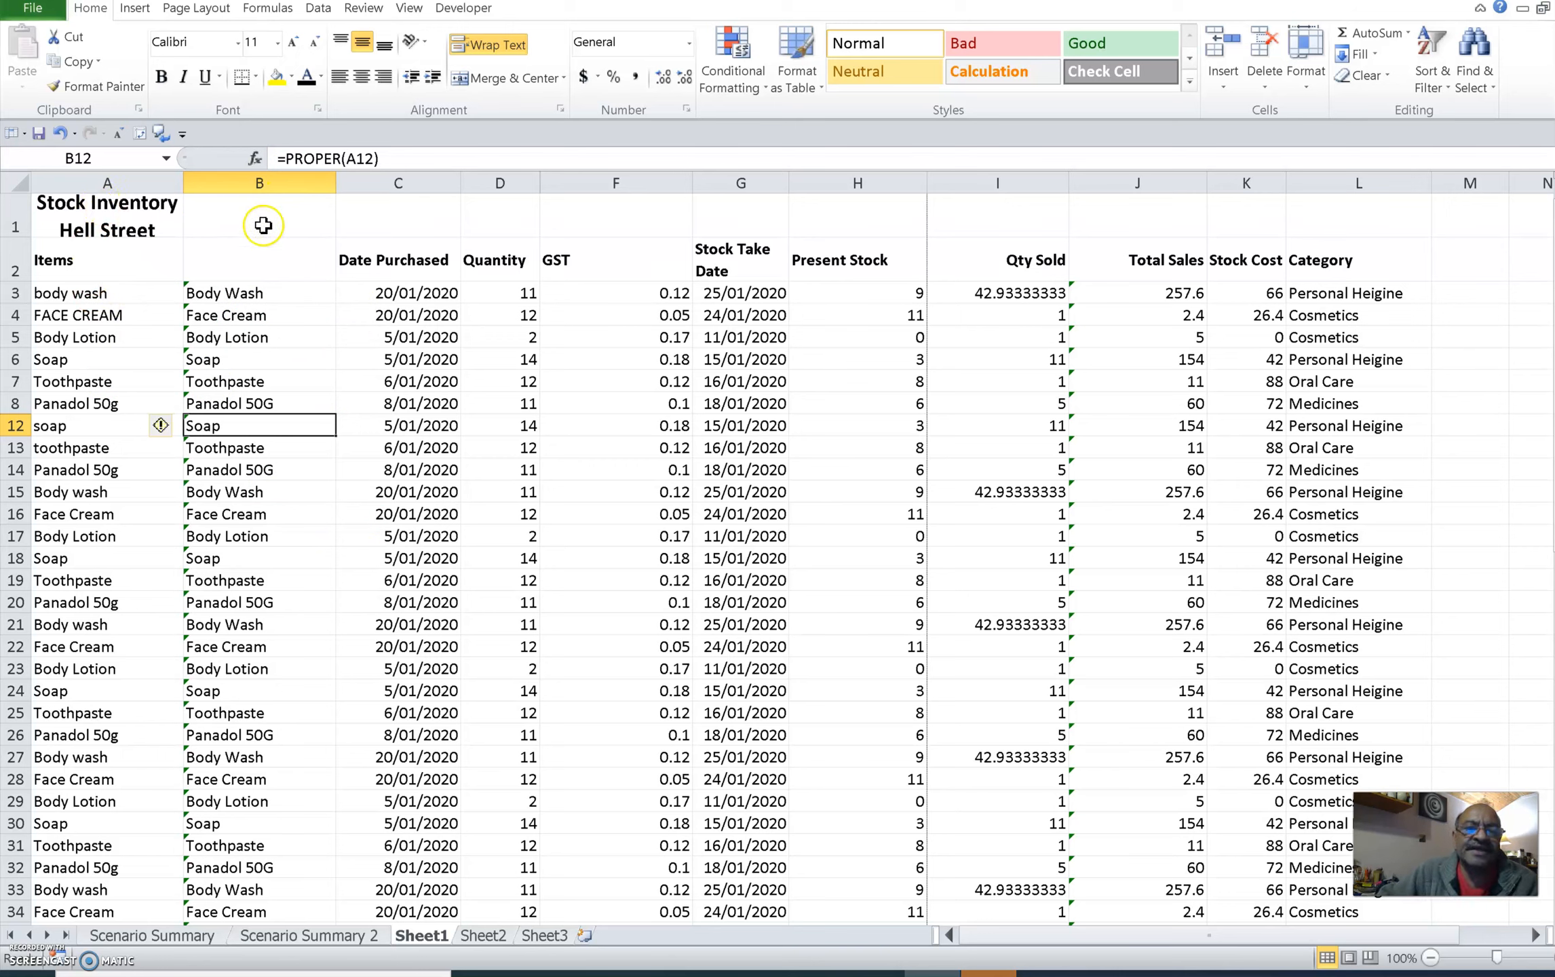
- Copy column B and paste it over column A as values only
click(247, 181)
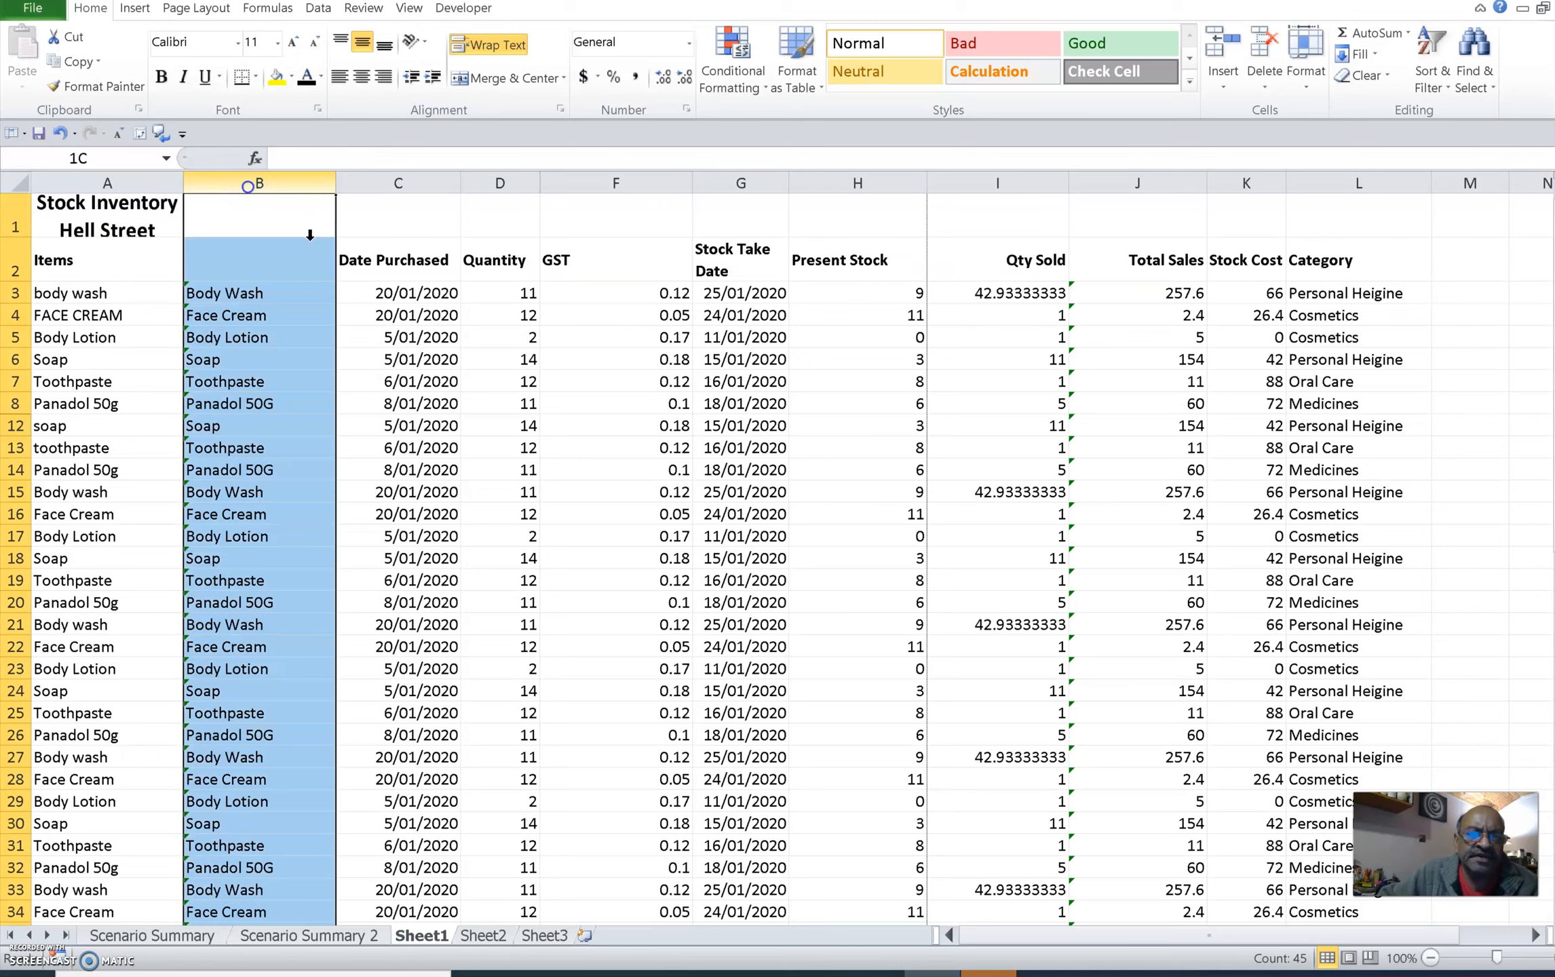
right_click(248, 182)
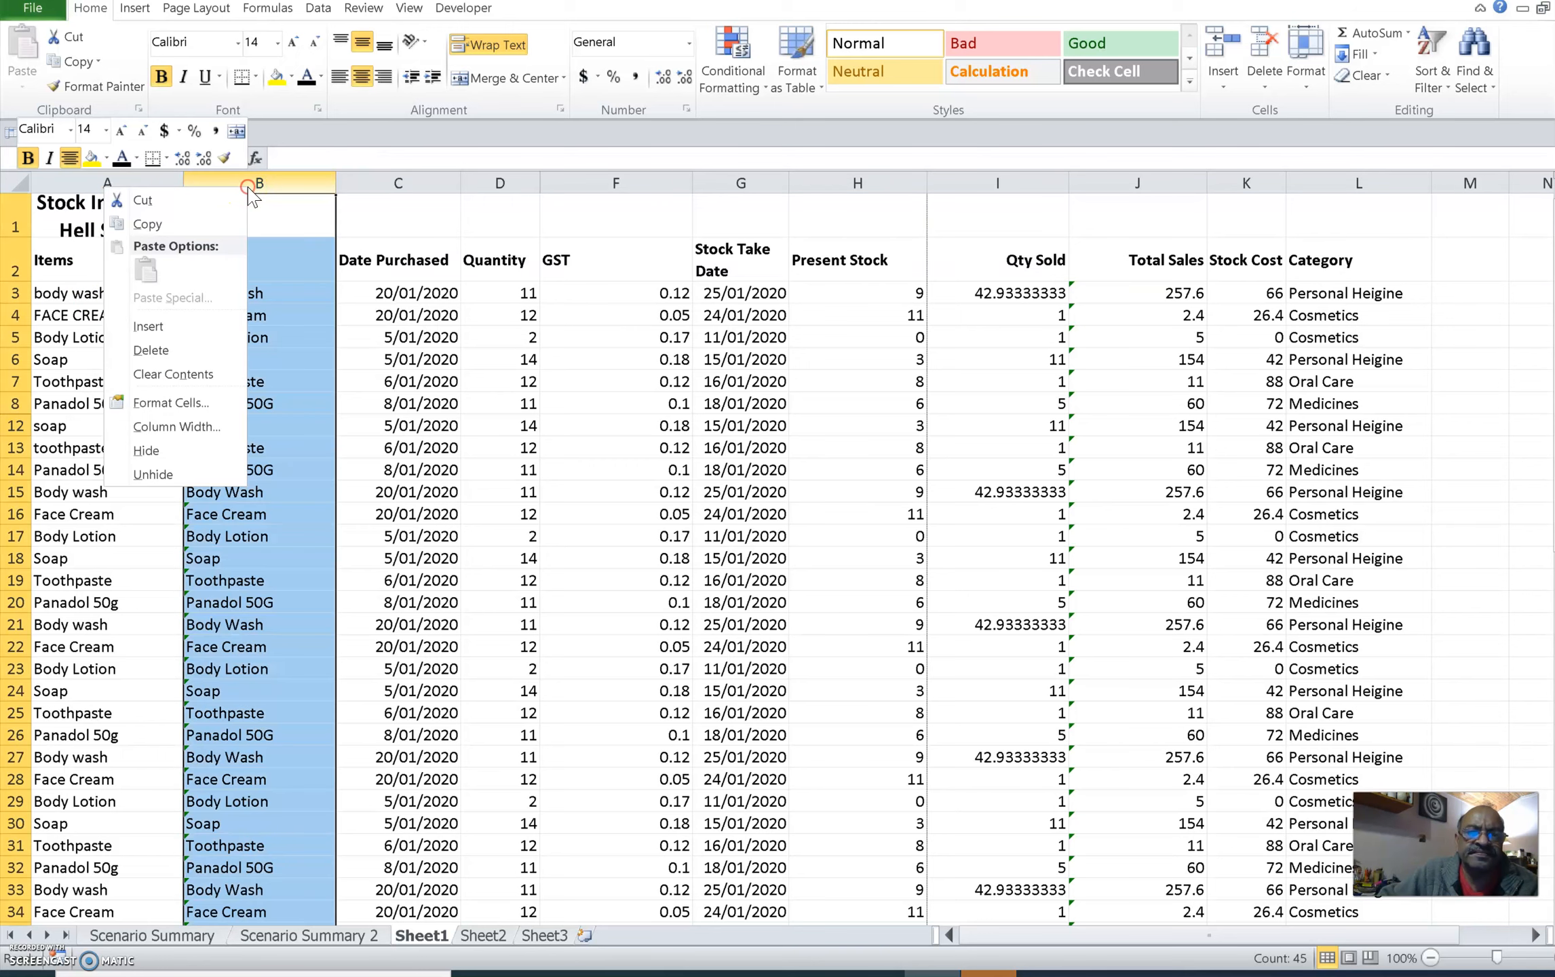
click(180, 224)
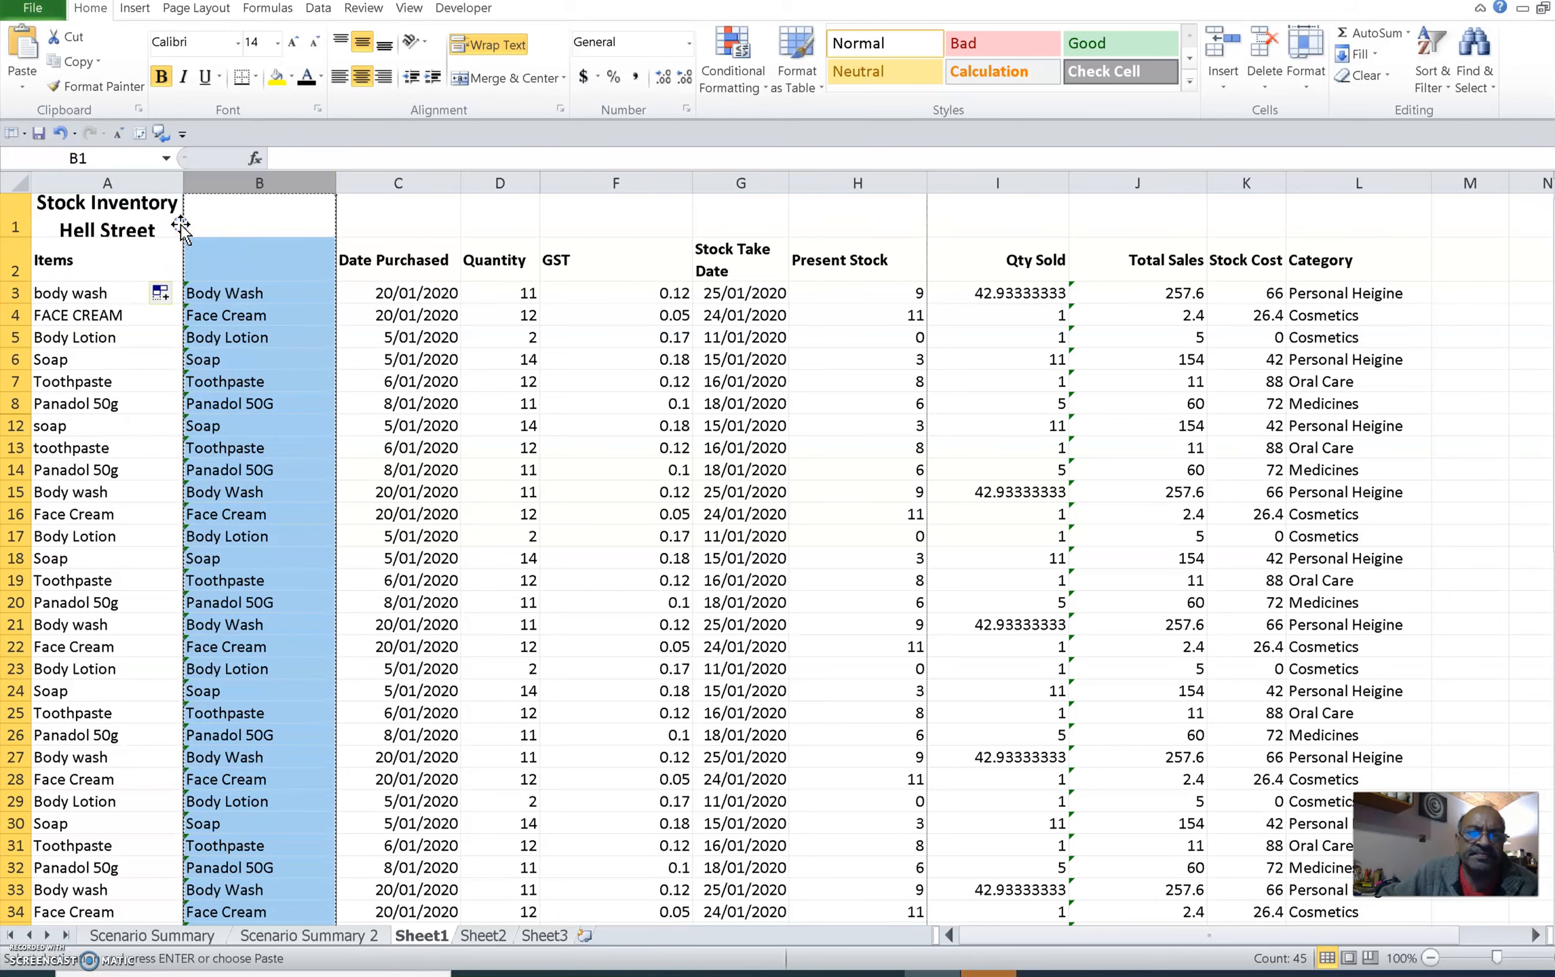
click(106, 181)
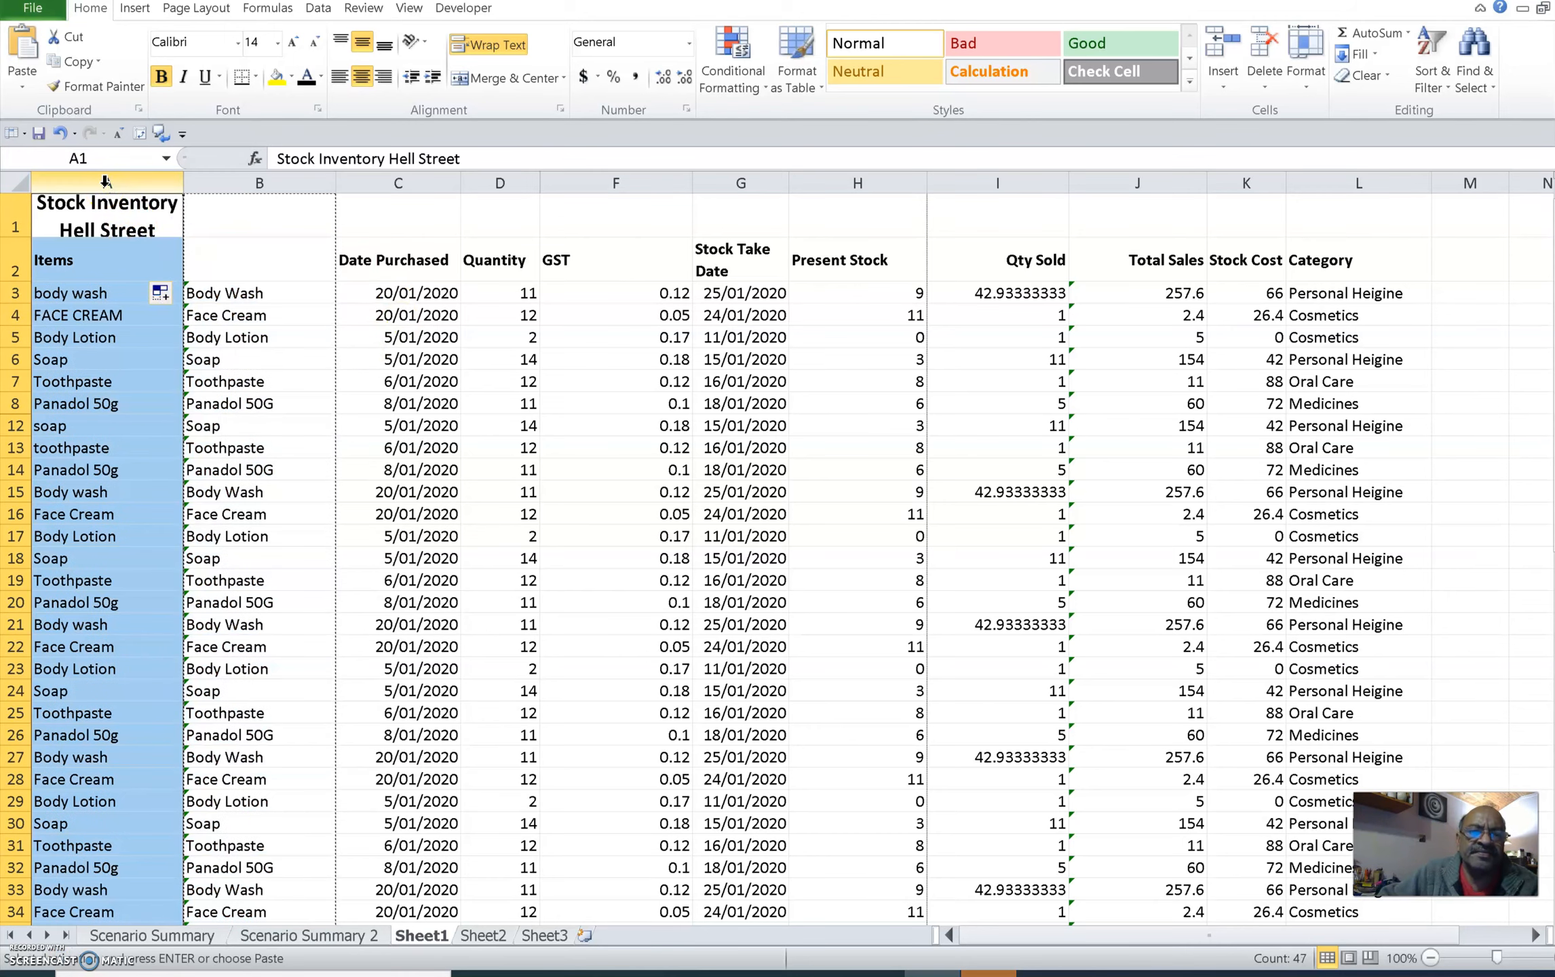
right_click(107, 183)
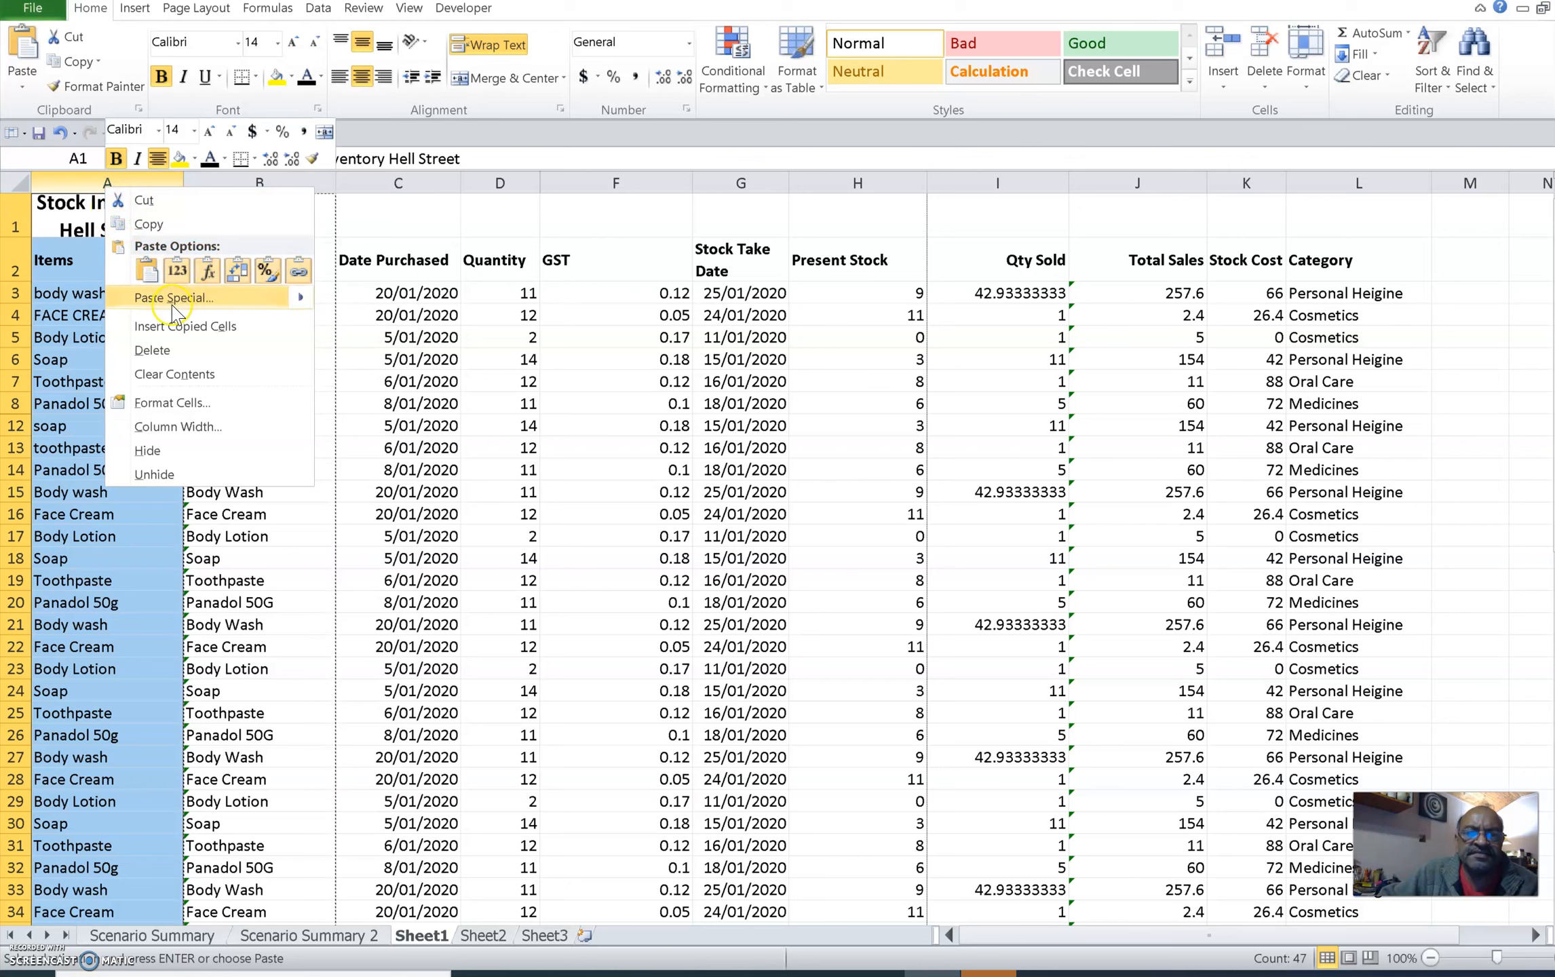
mouse_move(154, 302)
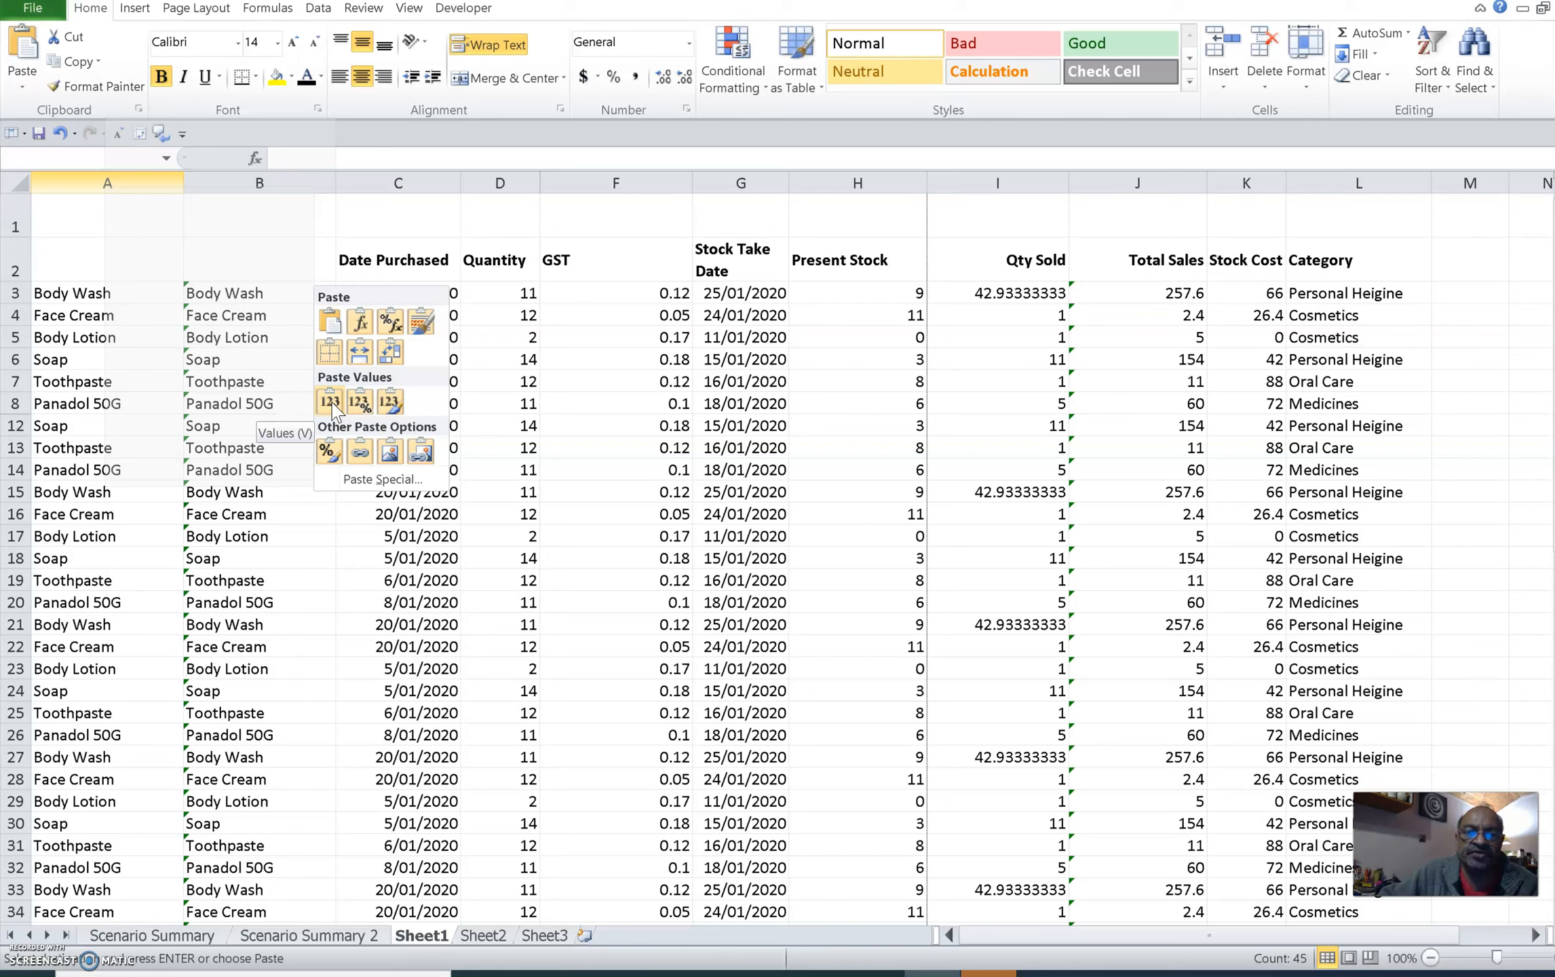
click(331, 404)
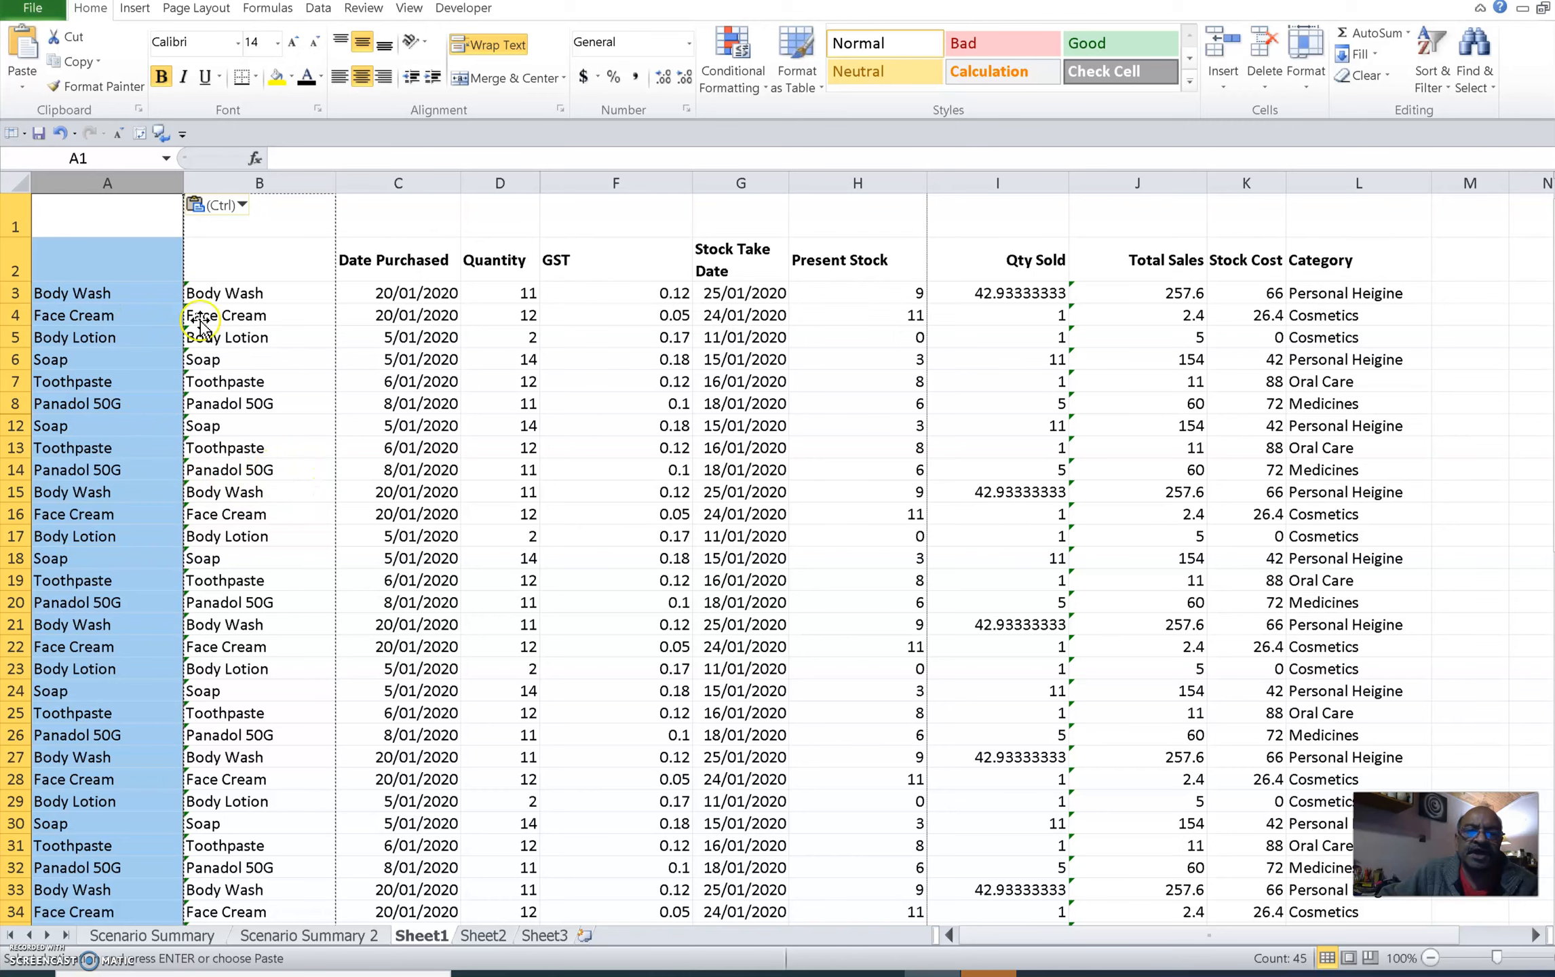
- Delete helper column B containing the PROPER formulas
click(296, 384)
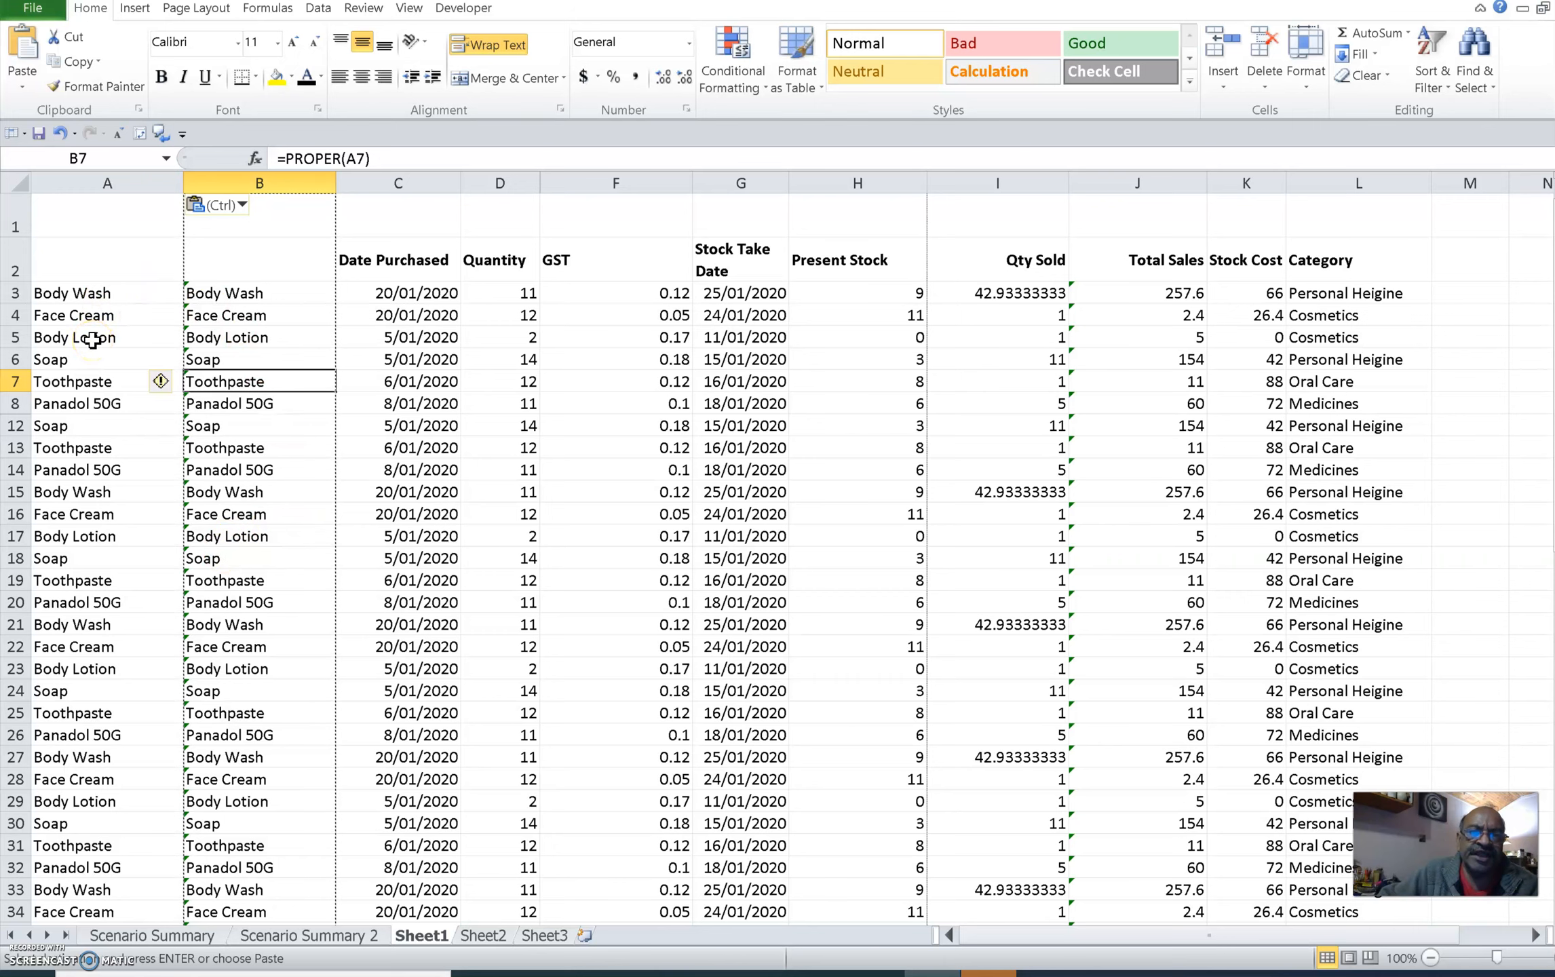
click(263, 182)
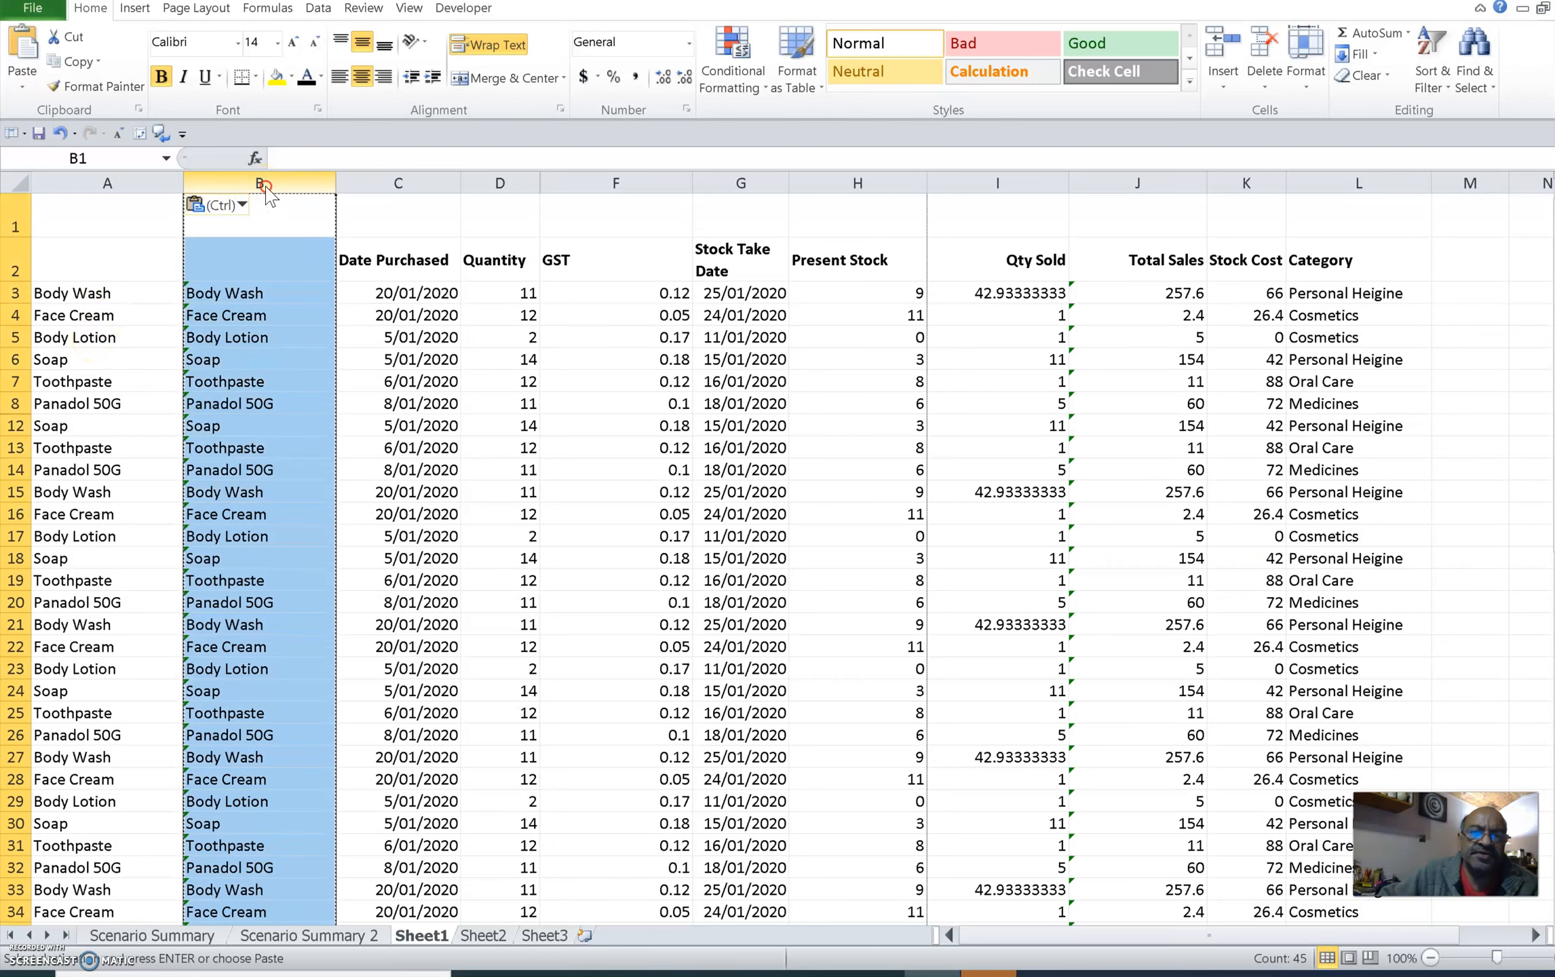
right_click(263, 181)
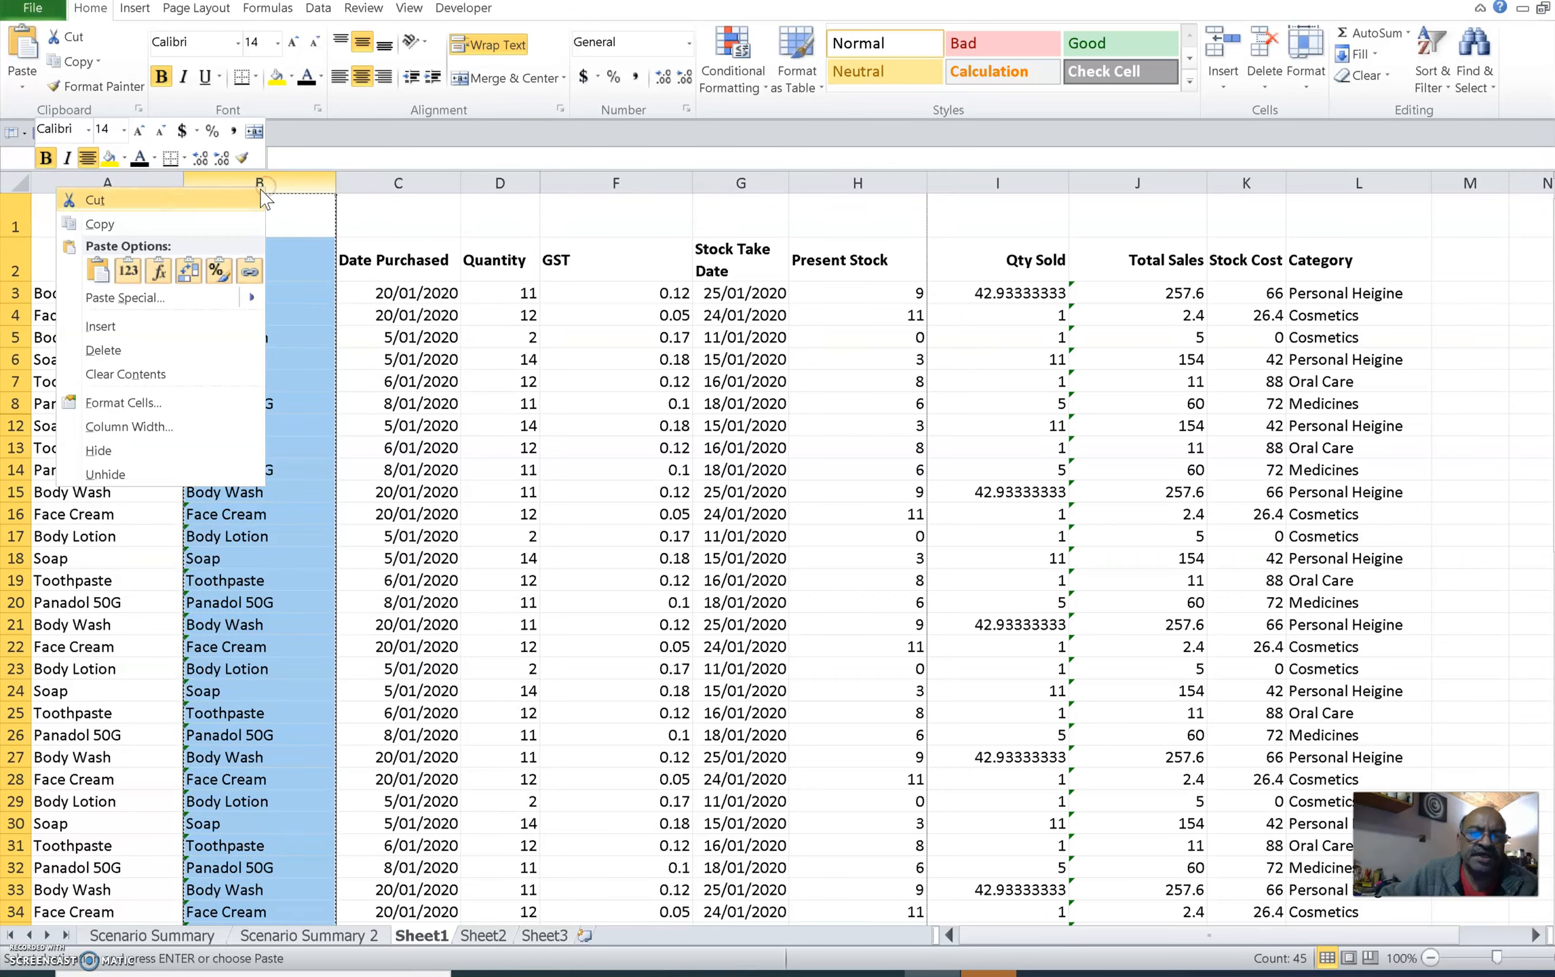
click(134, 351)
click(158, 442)
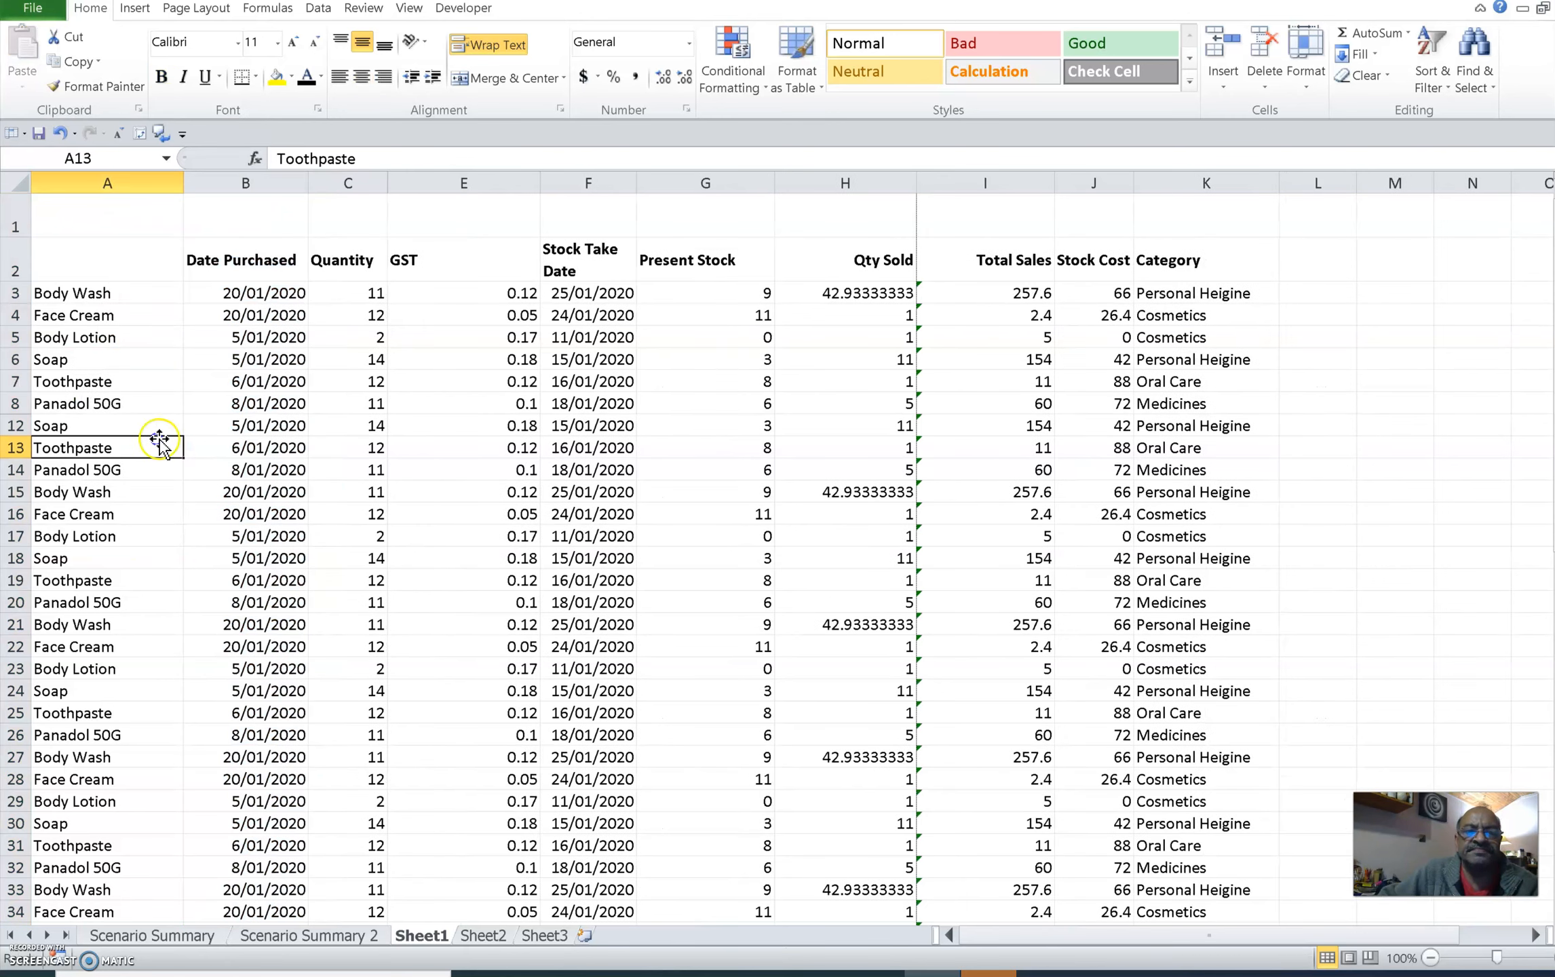